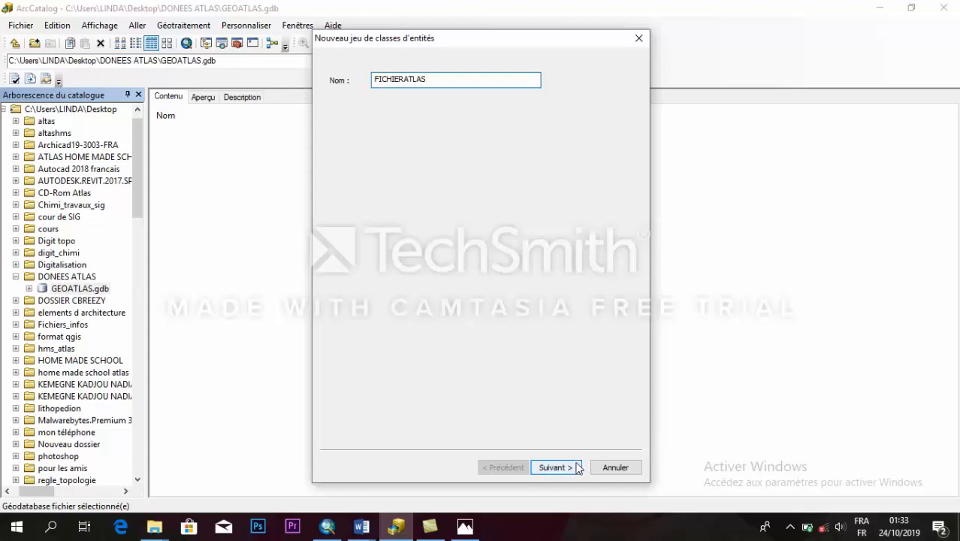
Create the feature dataset FICHIERATLAS in GEOATLAS.gdb using WGS_1984_UTM_Zone_32N and no vertical coordinate system, accepting the remaining settings.
left_click(553, 466)
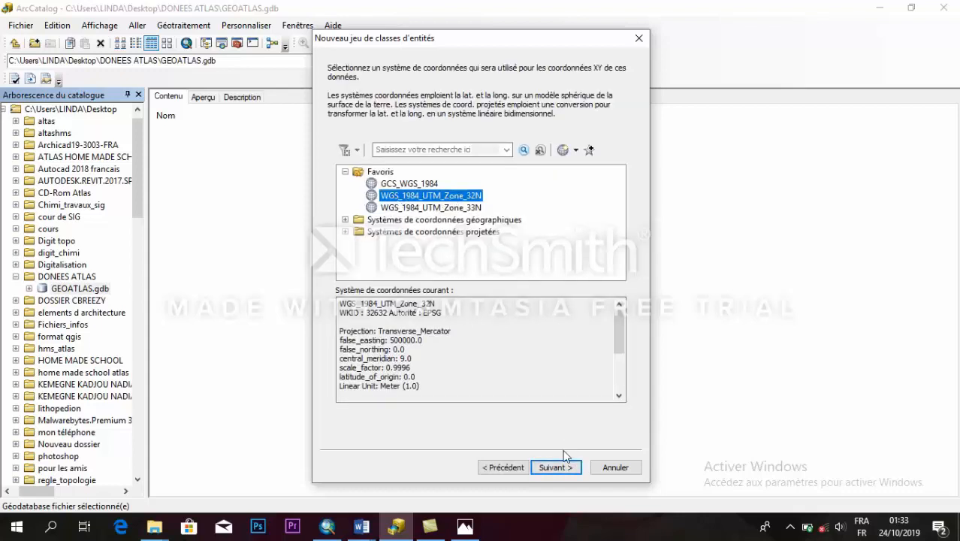
left_click(549, 469)
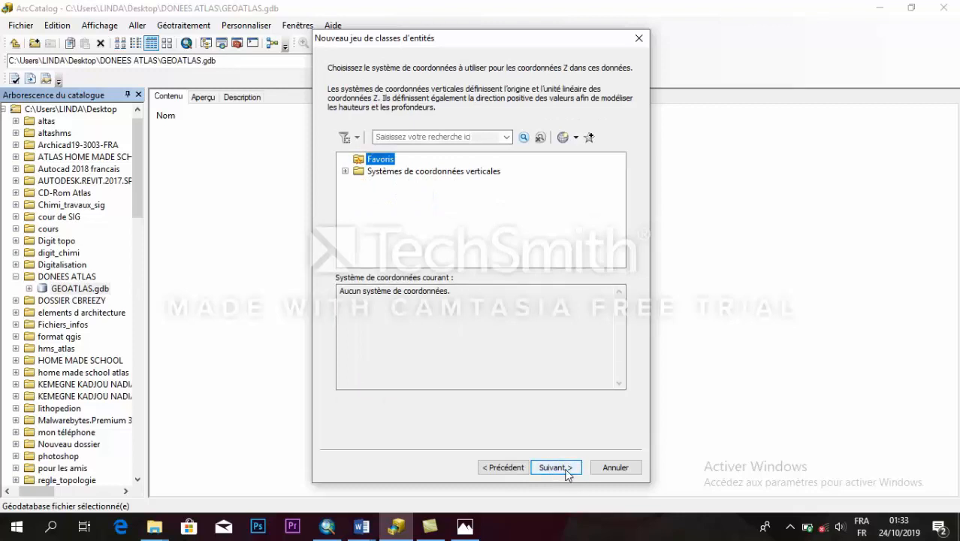
left_click(556, 467)
left_click(555, 467)
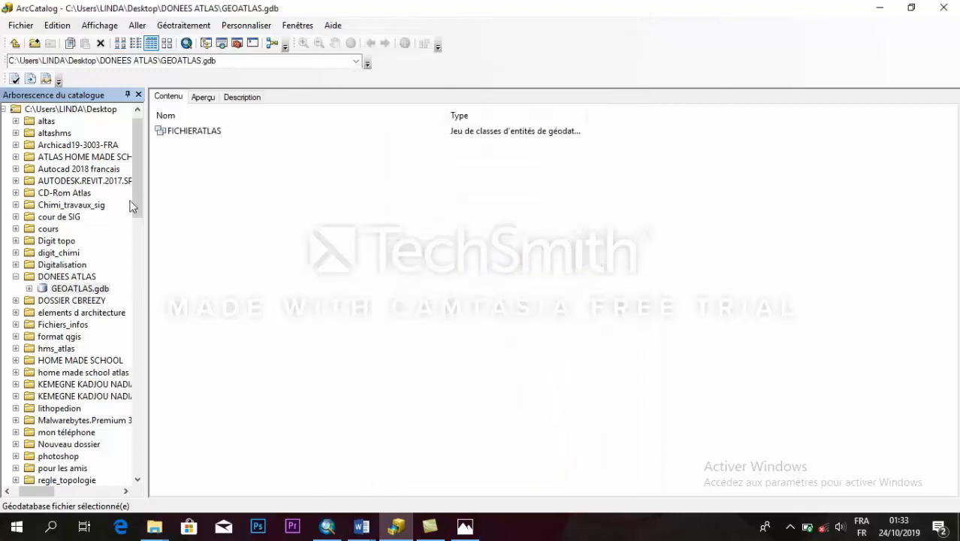
Import the CMR_région, CMR_département, Chefs_lieux_département and Chefs__lieux_région shapefiles from the Couches Atlas folder into the FICHIERATLAS dataset.
left_click(29, 288)
left_click(78, 300)
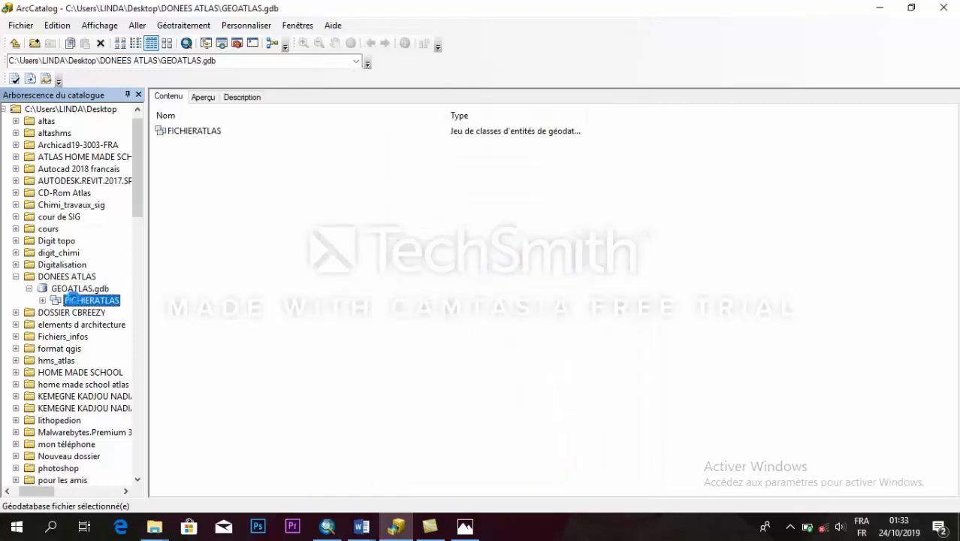
right_click(78, 302)
mouse_move(165, 424)
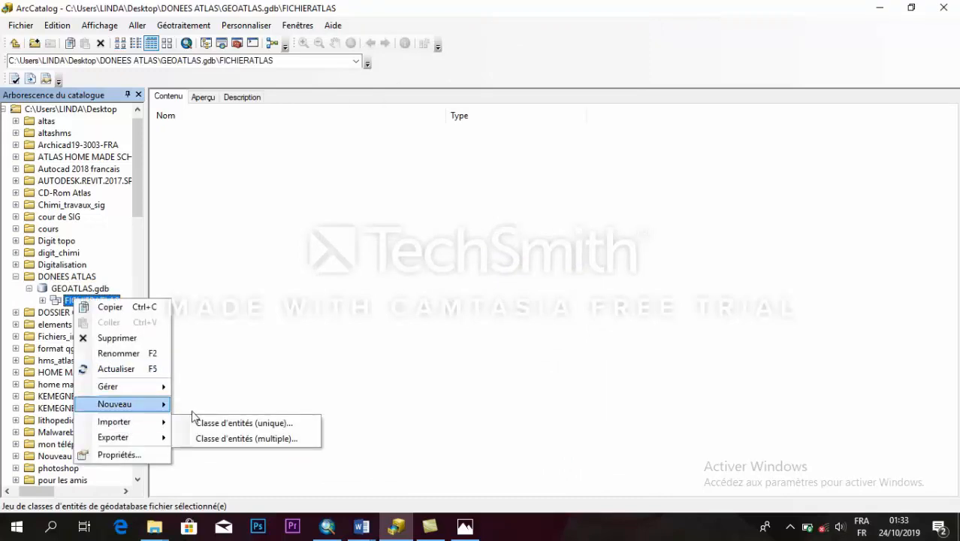
left_click(247, 440)
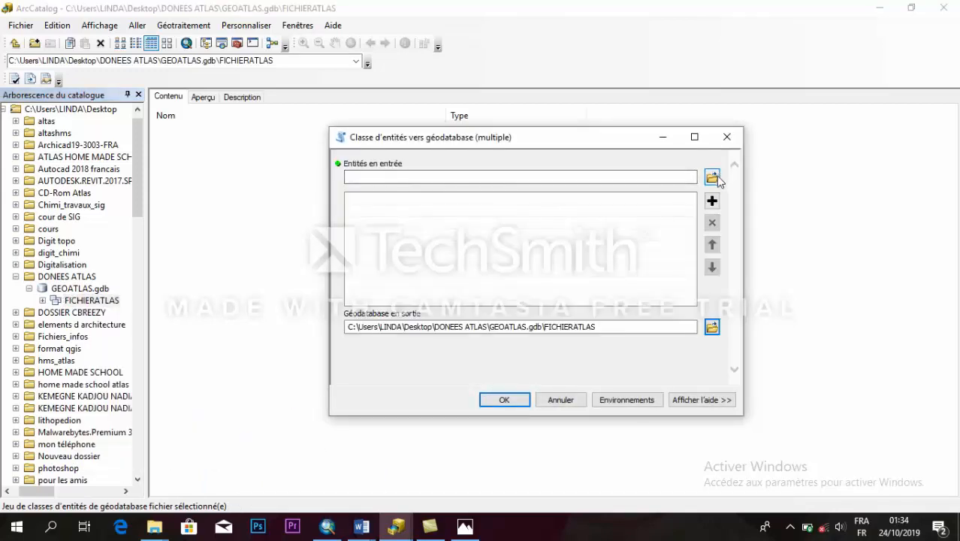
left_click(712, 176)
left_click_drag(447, 248, 405, 203)
left_click(668, 347)
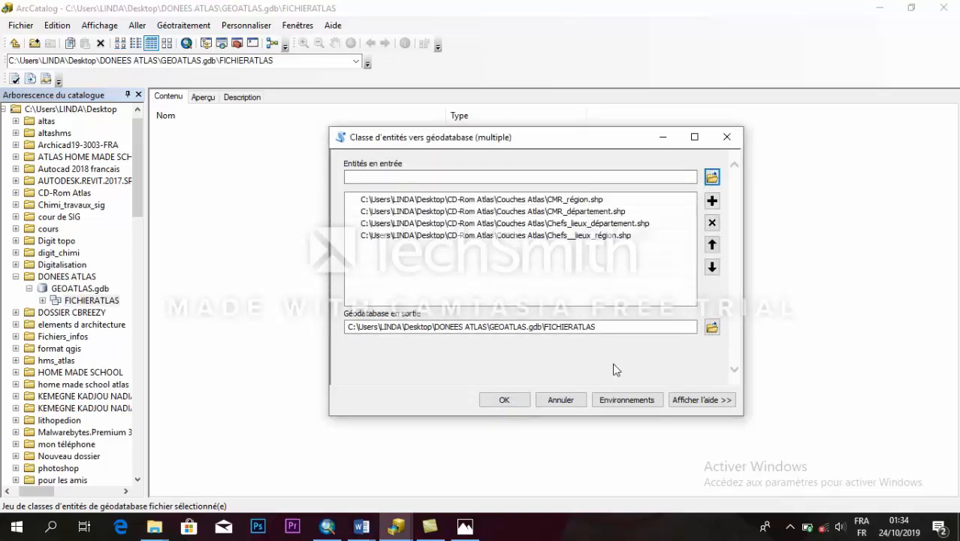
left_click(515, 400)
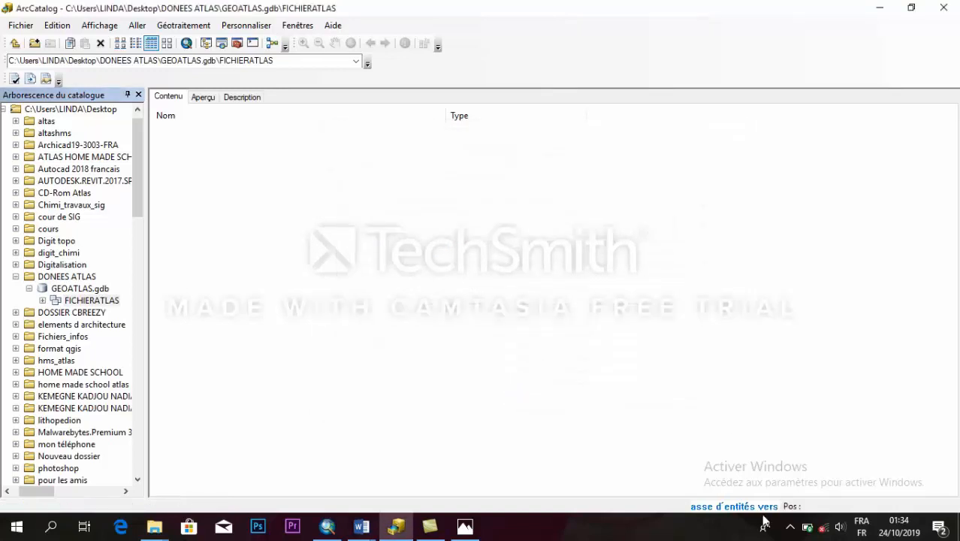
left_click(790, 530)
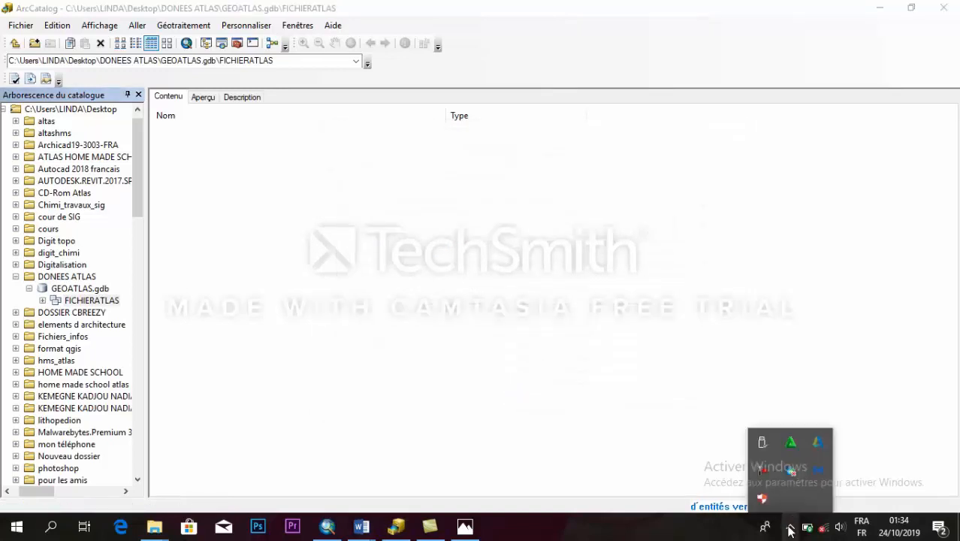
left_click(756, 481)
left_click(889, 460)
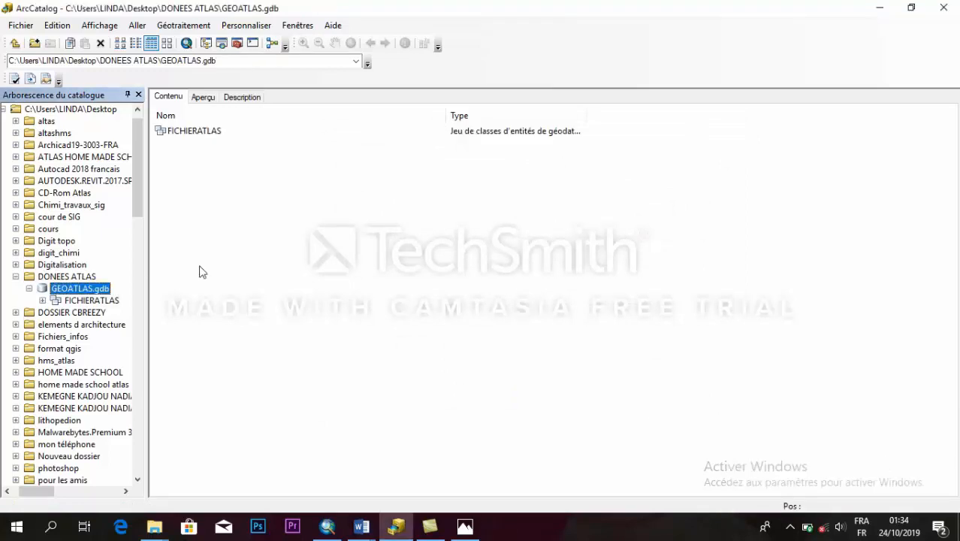
Add the whole FICHIERATLAS dataset from the catalog to the map in ArcMap as layers.
left_click(87, 300)
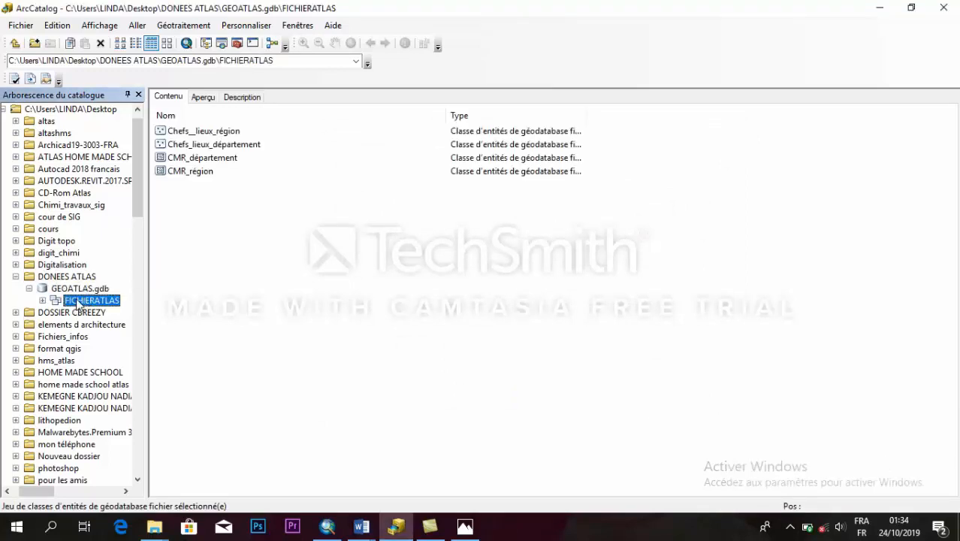
left_click_drag(78, 304, 95, 259)
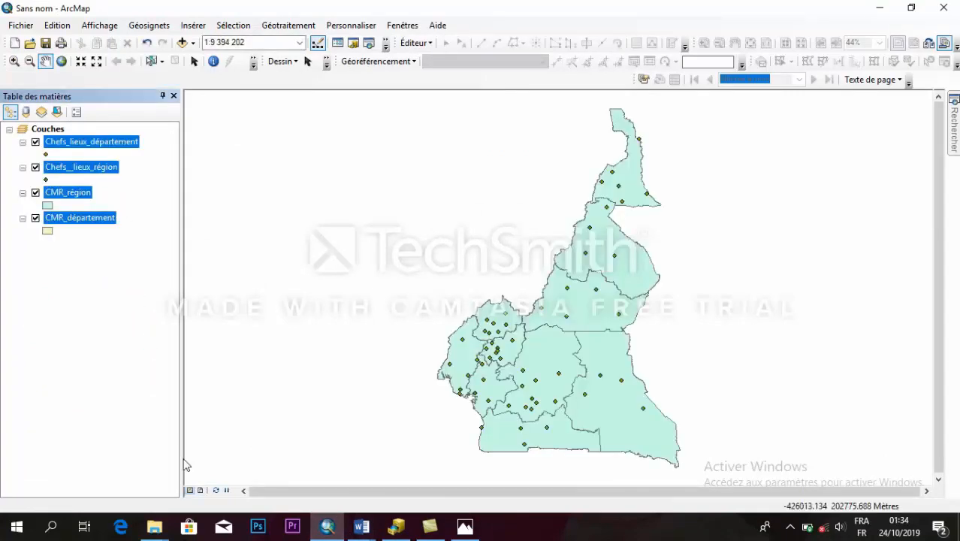
left_click(105, 330)
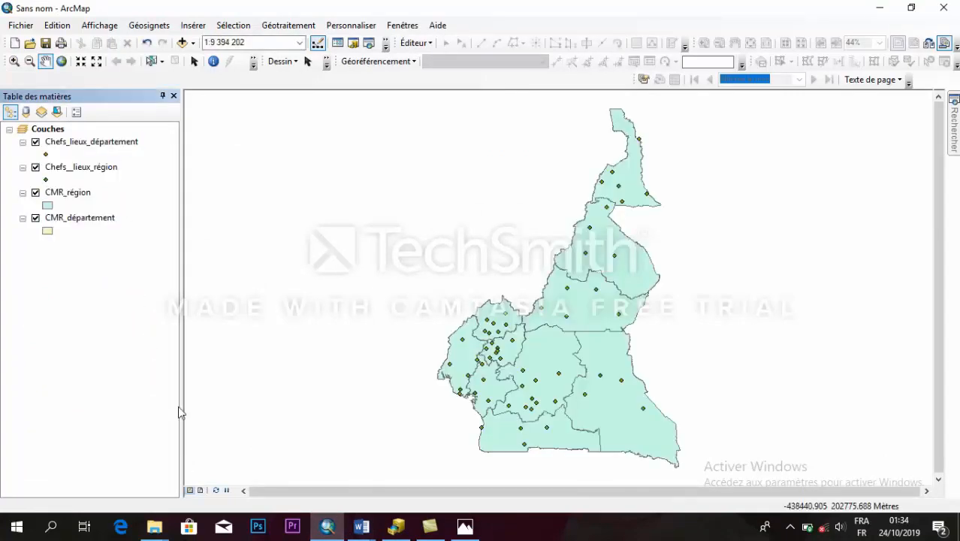
In layout view, duplicate the Couches data frame and shrink the copy into the upper-left corner of the page.
left_click(200, 490)
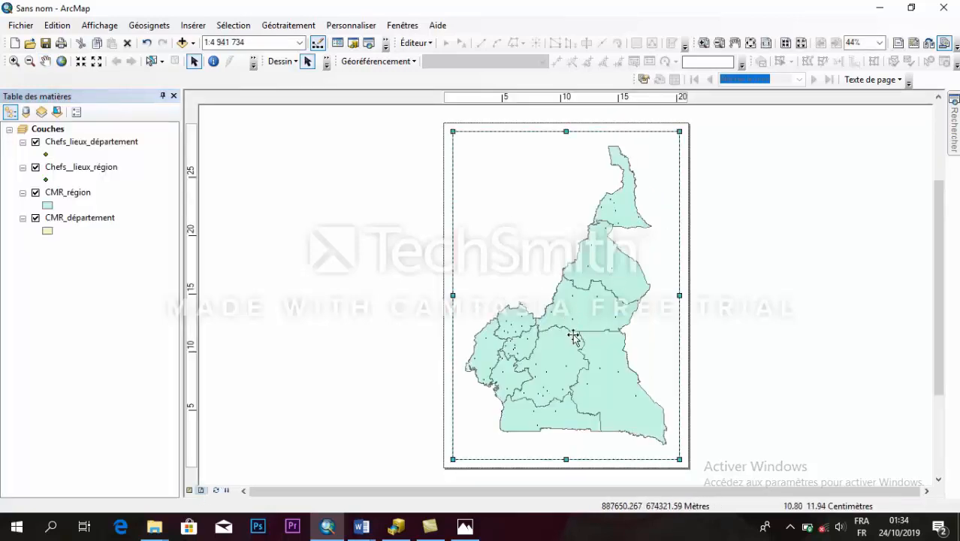
left_click_drag(579, 344, 546, 332)
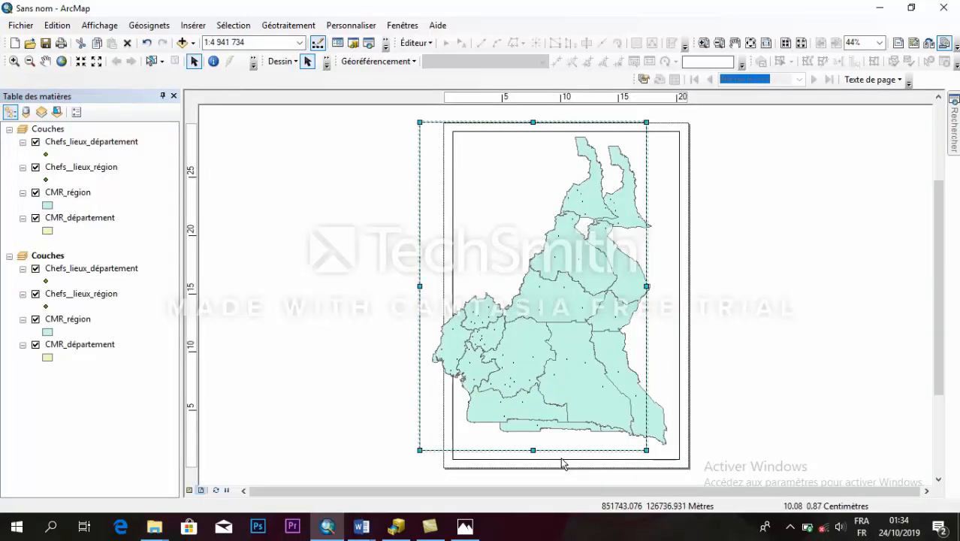
left_click_drag(532, 450, 529, 243)
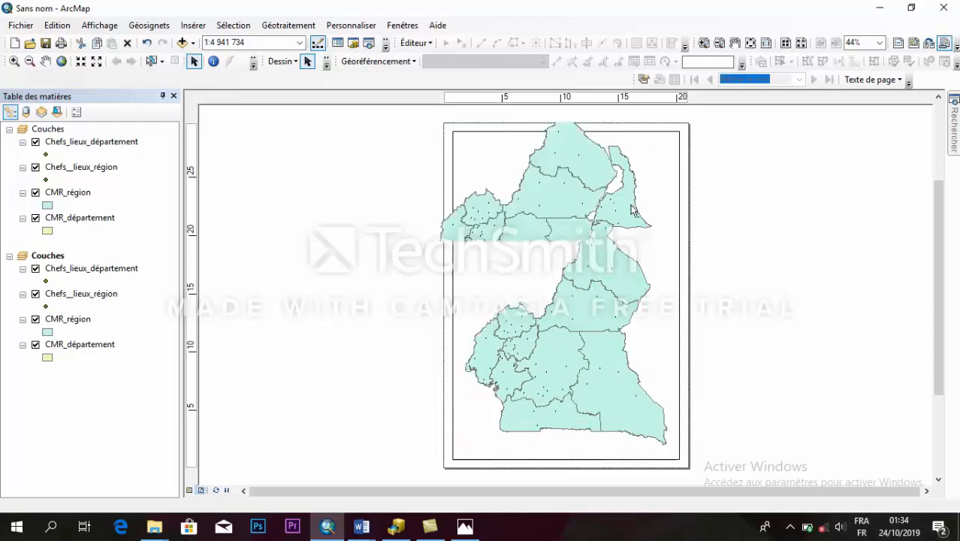
left_click_drag(637, 184, 544, 221)
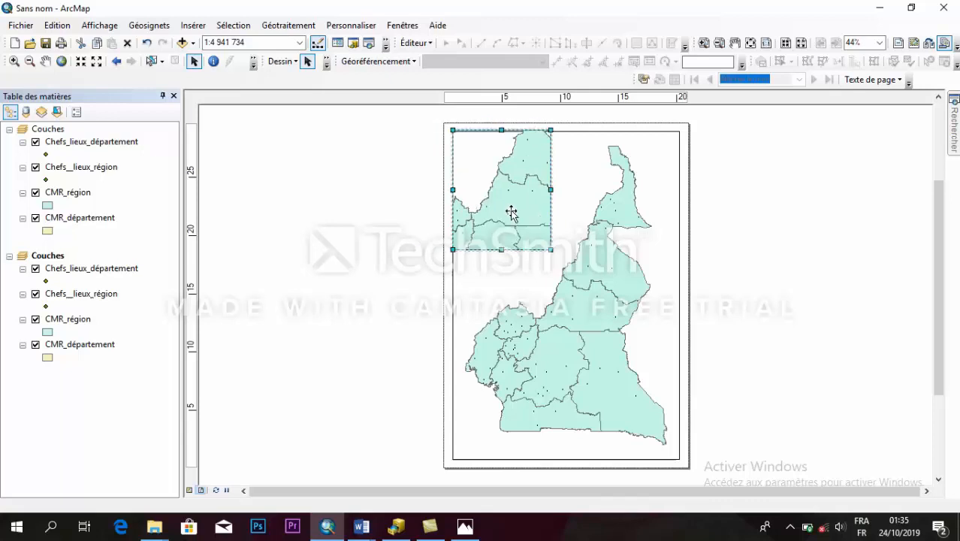
Lower the original data frame's upper edge to just below the small frame, and trim the small frame's lower and left edges.
left_click(581, 150)
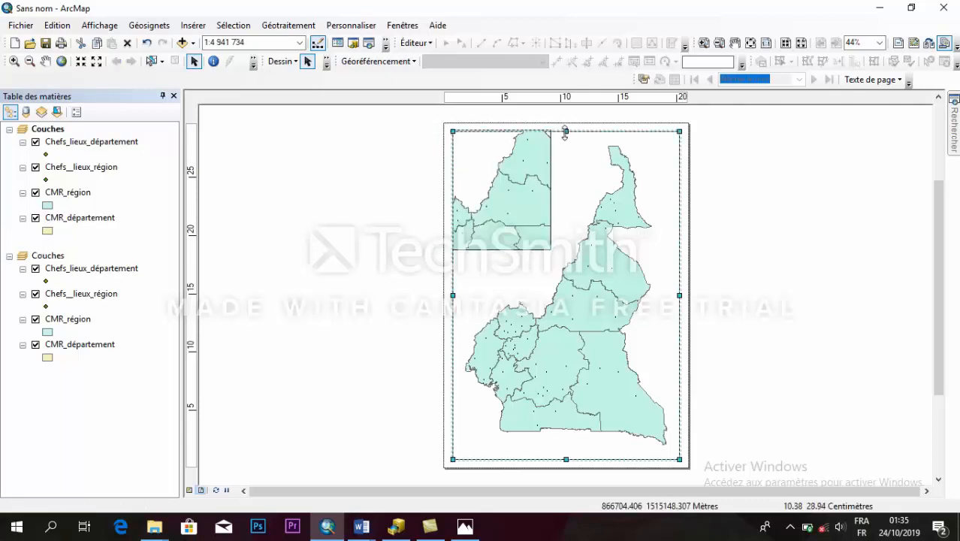
left_click_drag(565, 133, 567, 265)
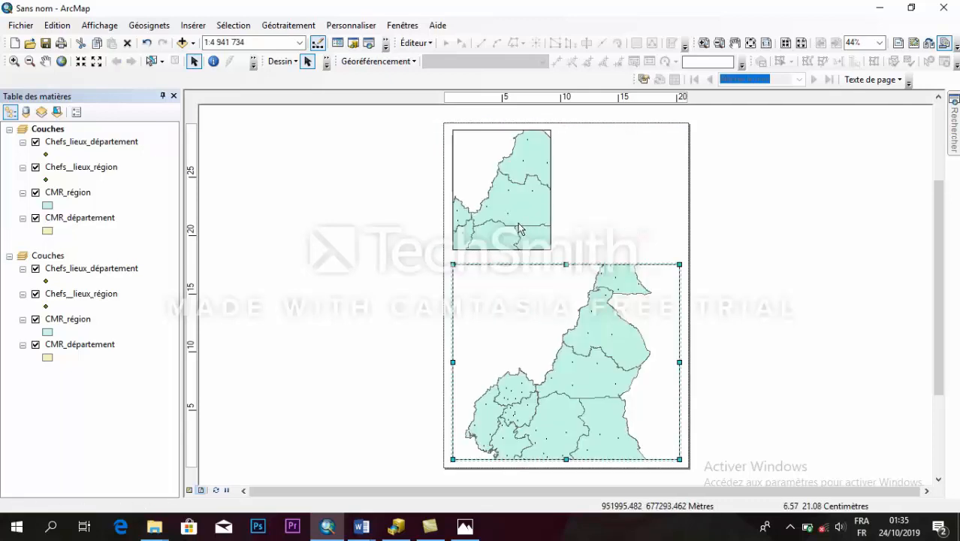
left_click(501, 242)
left_click_drag(502, 250, 501, 236)
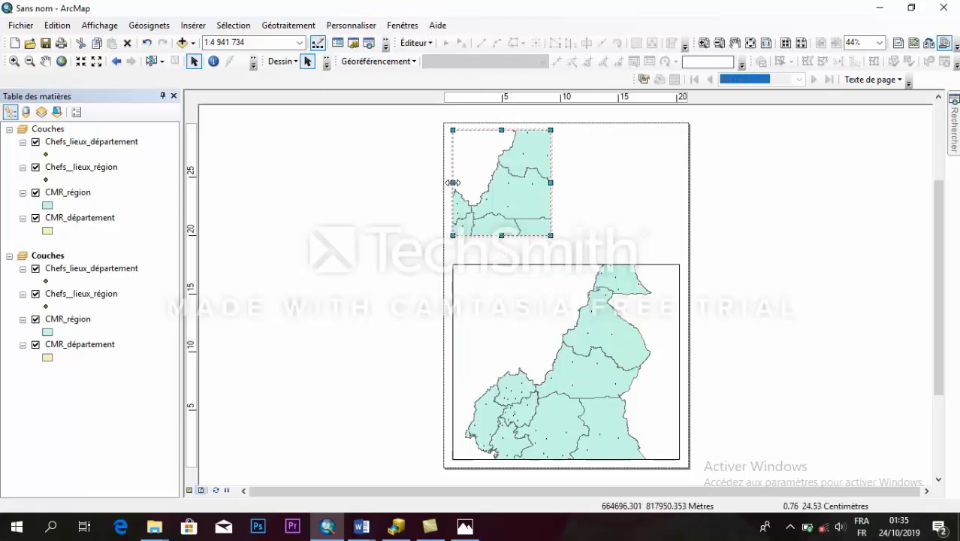
left_click_drag(452, 183, 457, 182)
left_click(540, 268)
left_click_drag(565, 265, 566, 248)
left_click(524, 188)
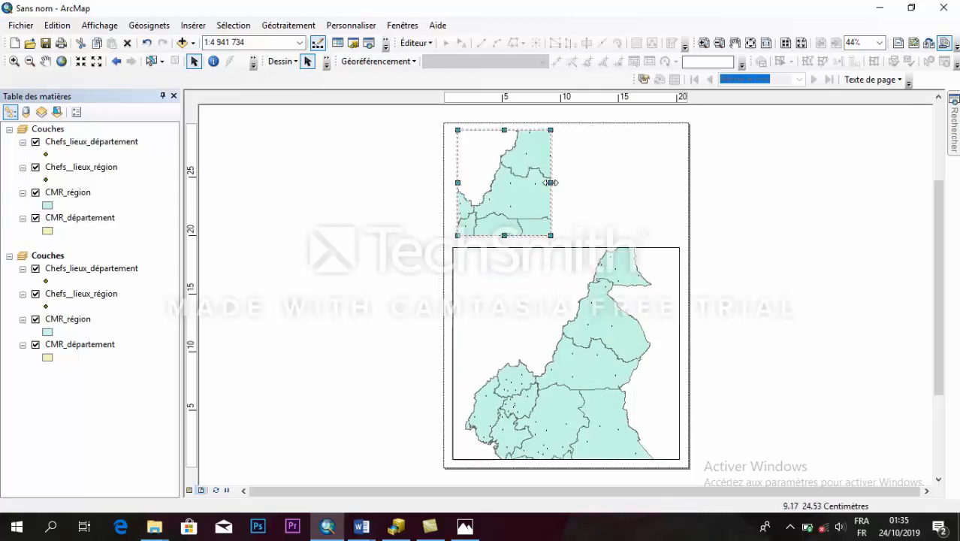
Rename the large lower data frame as PRINCIPAL.
left_click(561, 355)
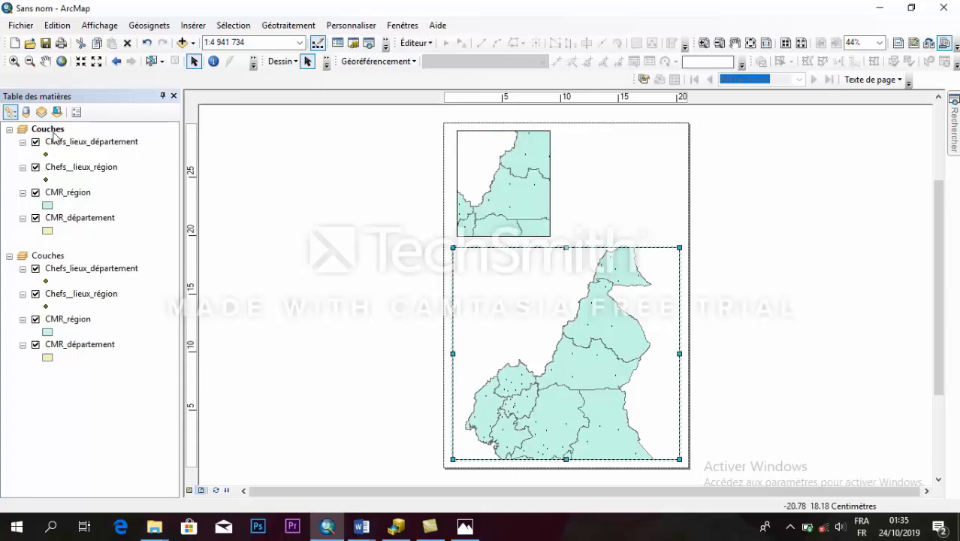
left_click(54, 133)
left_click(53, 133)
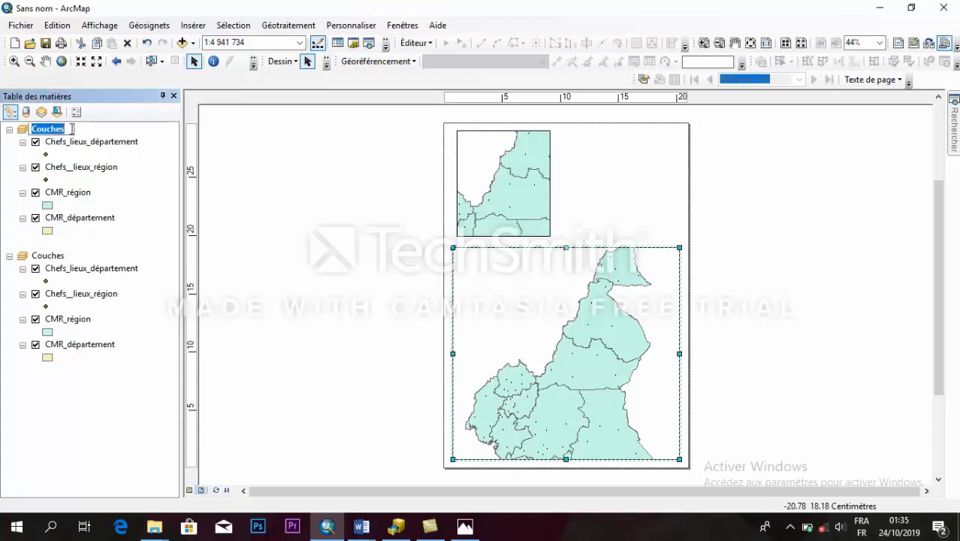
type("PRINCIPAL")
key("Return")
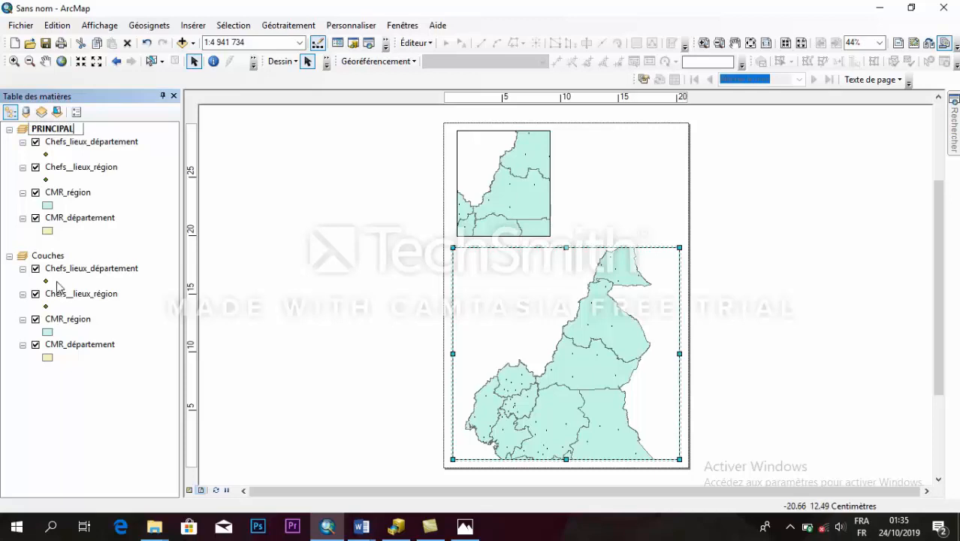
Rename the small upper data frame as LOCALISATION.
left_click(475, 185)
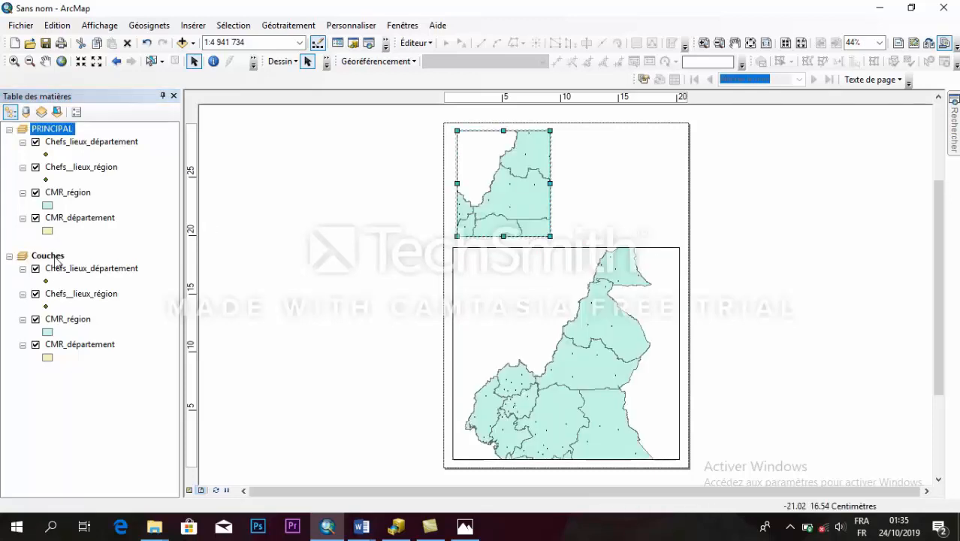
left_click(56, 258)
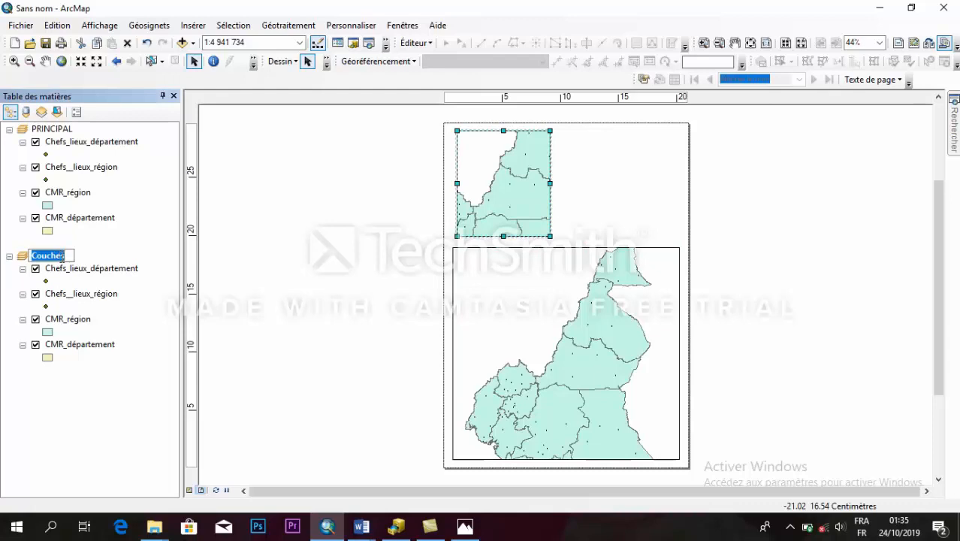
type("LOCALISAT")
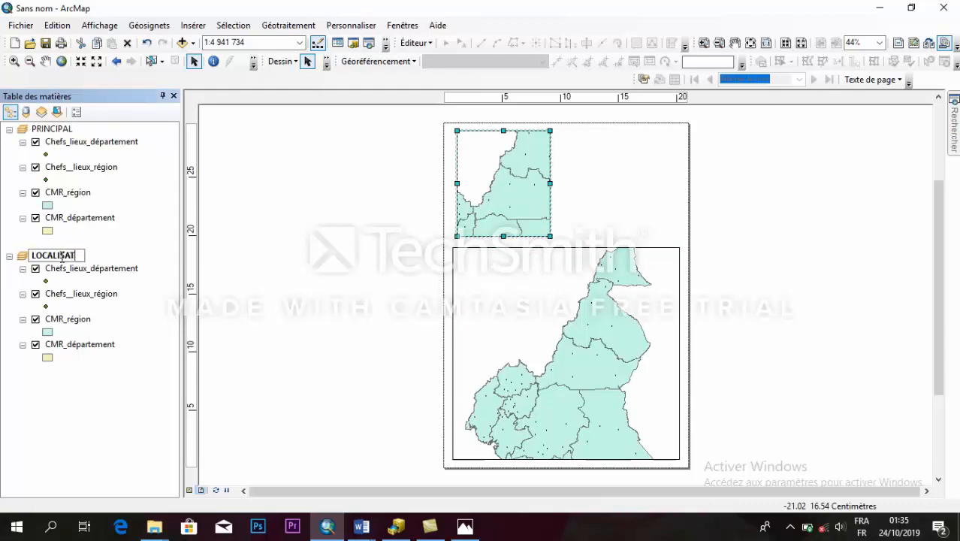
type("ION")
key("Return")
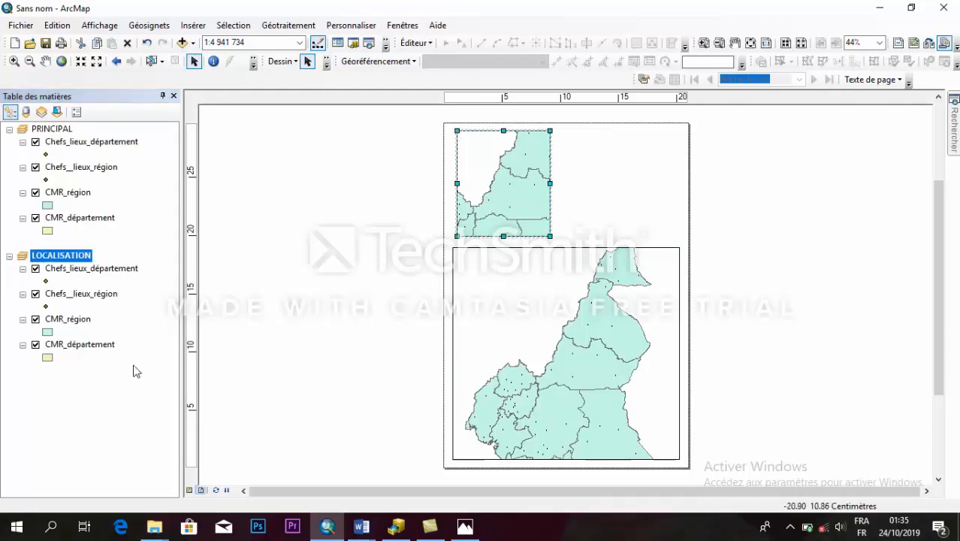
Remove the Chefs_lieux_département, Chefs__lieux_région and CMR_département layers from the LOCALISATION data frame.
left_click(96, 272)
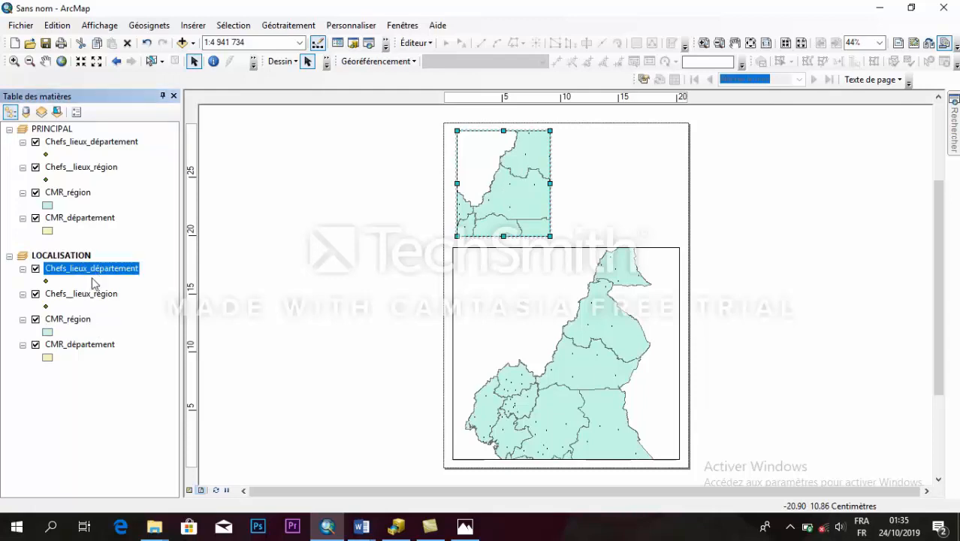
right_click(96, 277)
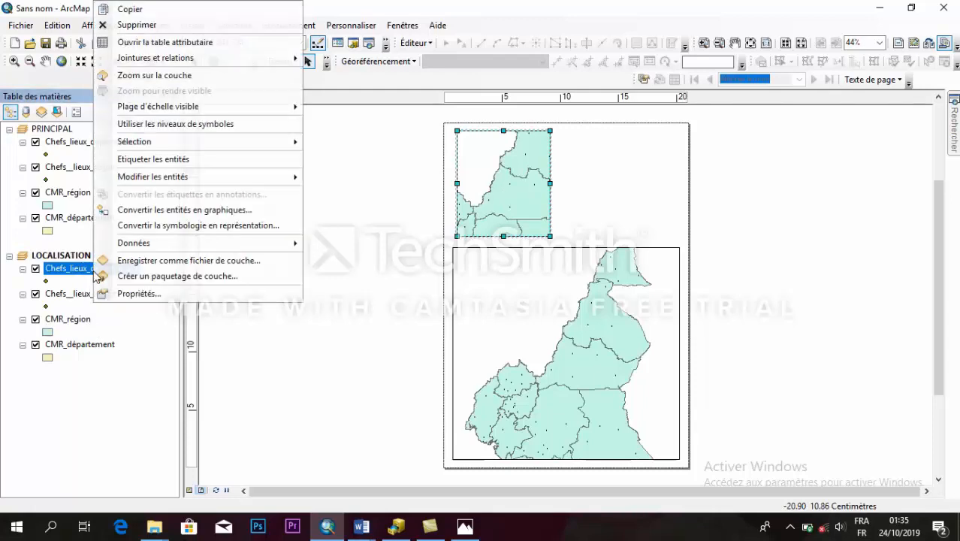
left_click(156, 28)
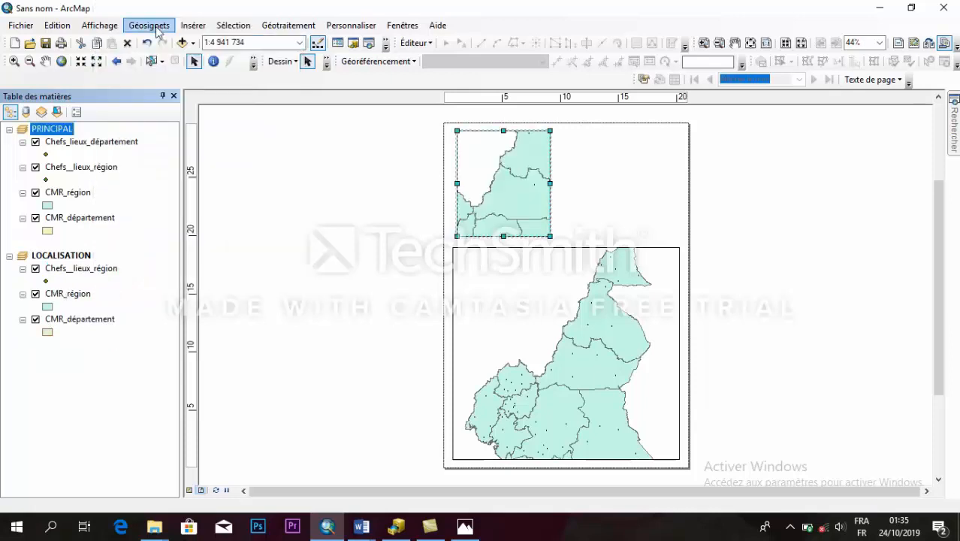
left_click(73, 272)
right_click(72, 272)
left_click(118, 25)
left_click(76, 296)
right_click(76, 297)
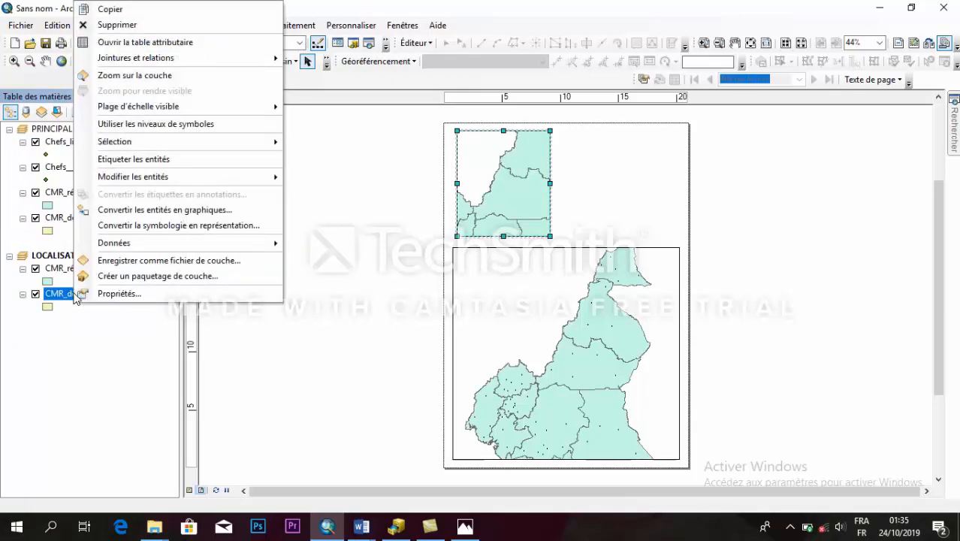
left_click(113, 25)
Set the transparency of the CMR_région layer in the LOCALISATION data frame to 40%.
left_click(61, 272)
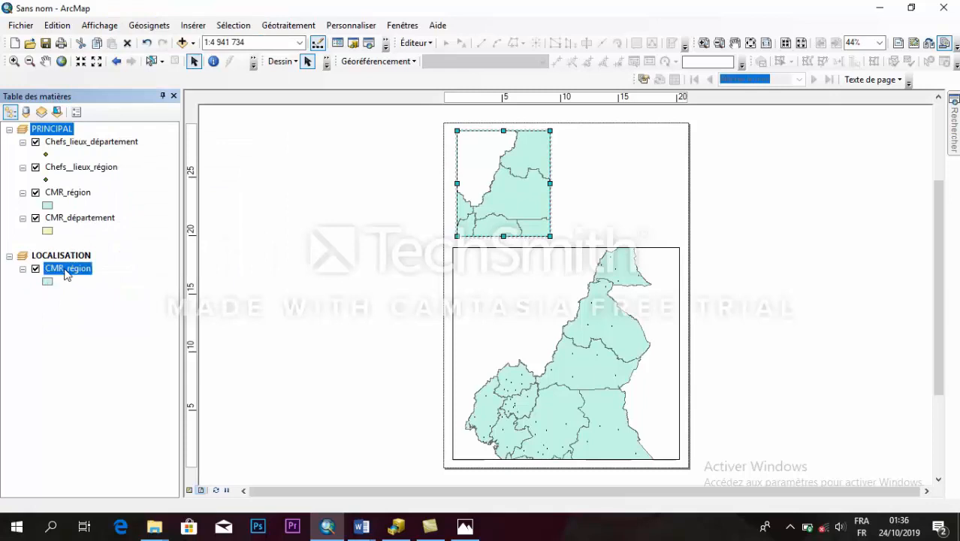
right_click(63, 272)
left_click(99, 293)
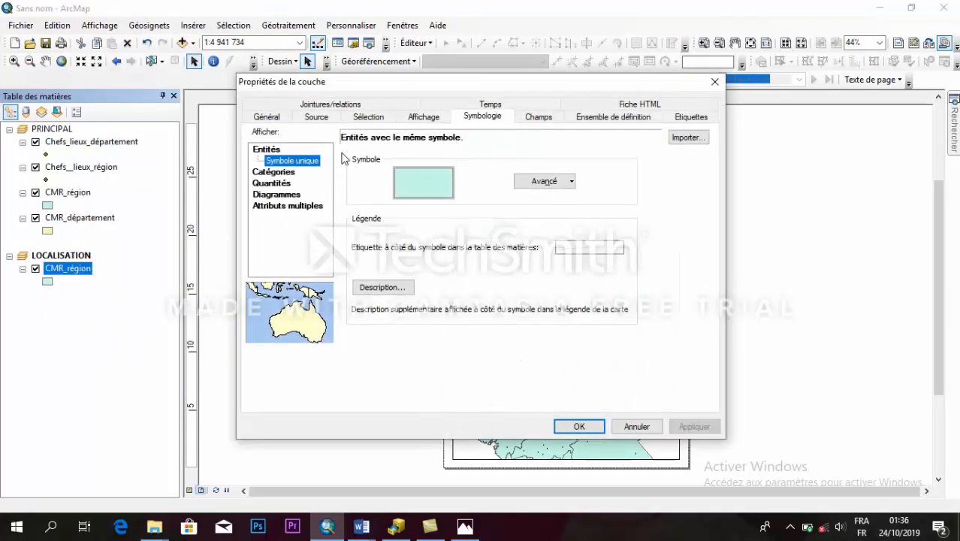
left_click(423, 117)
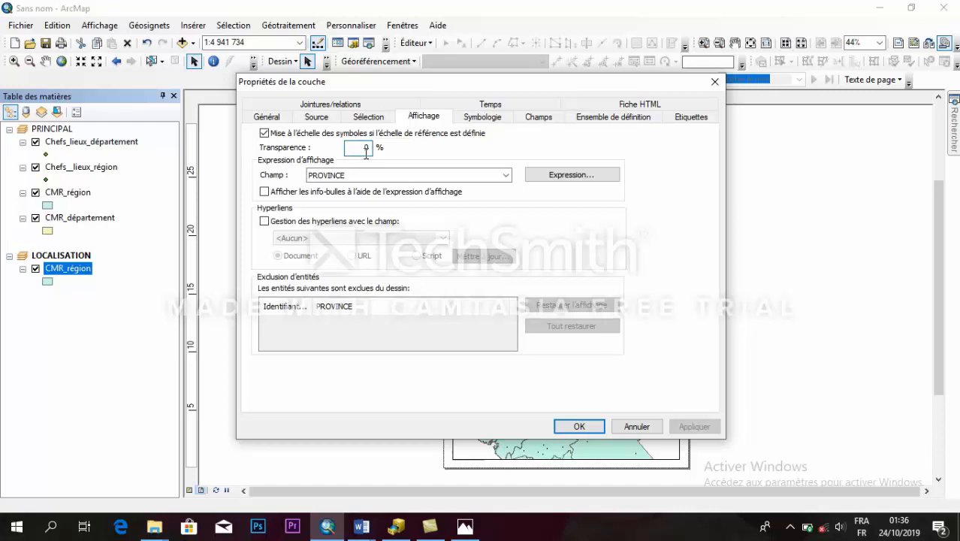
type("40")
left_click(572, 426)
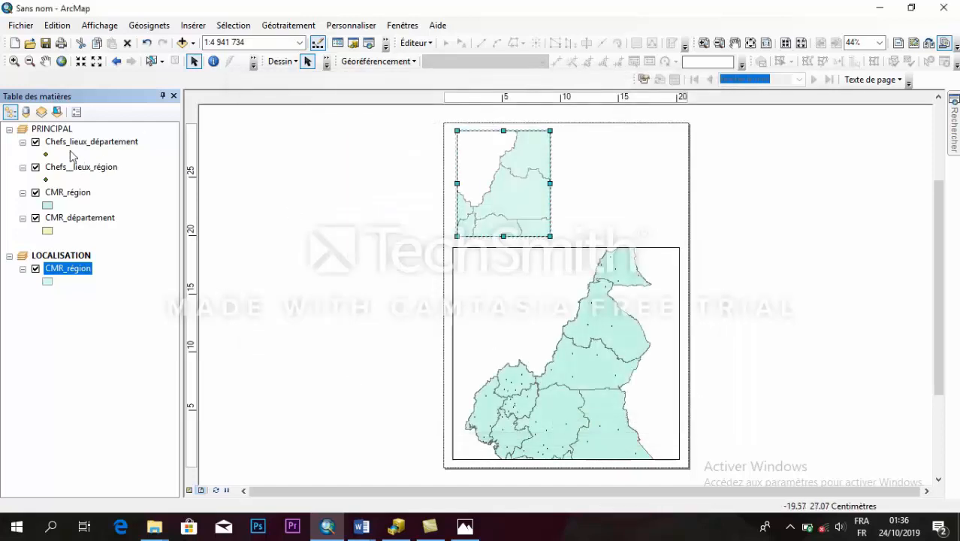
Symbolize the CMR_région layer in the PRINCIPAL data frame by unique values of the PROVINCE field, adding all values.
left_click(87, 220)
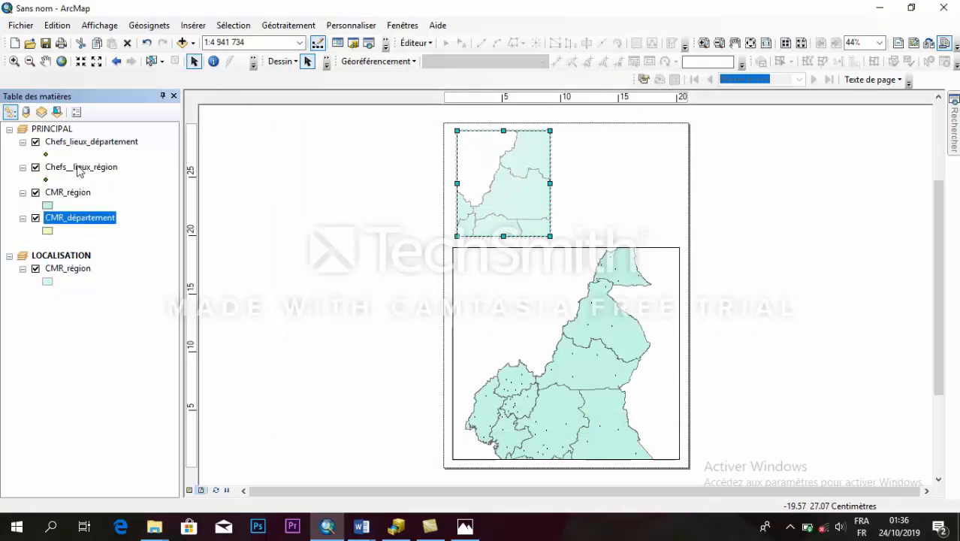
right_click(68, 195)
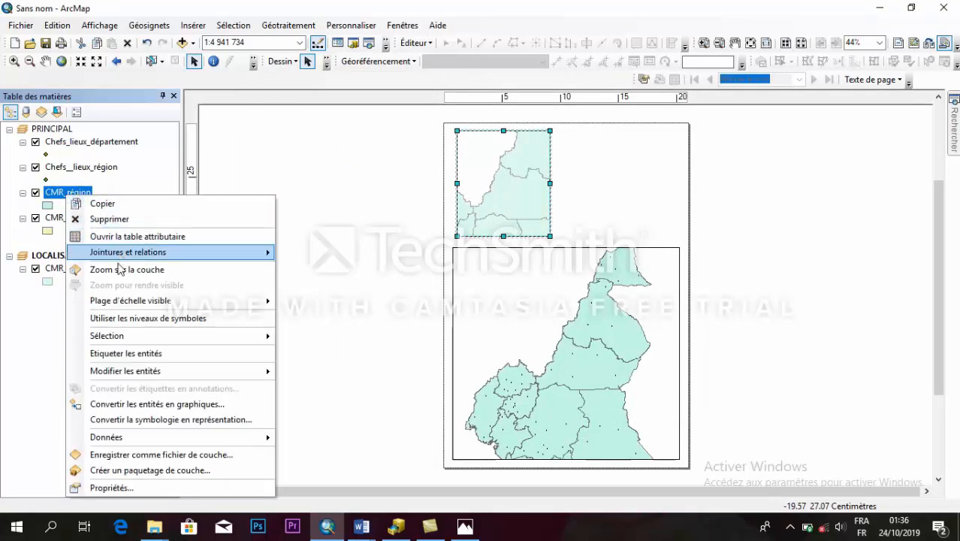
left_click(109, 488)
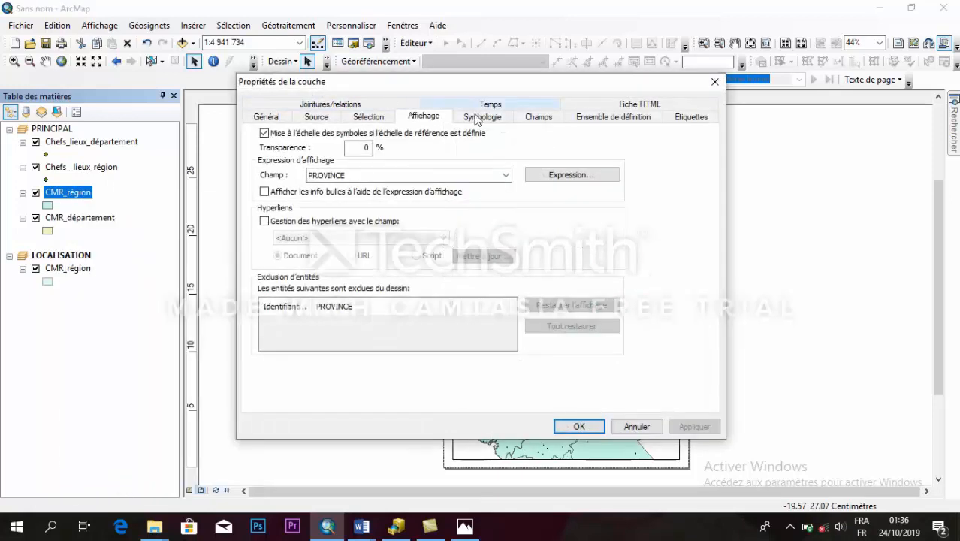
left_click(498, 120)
left_click(276, 173)
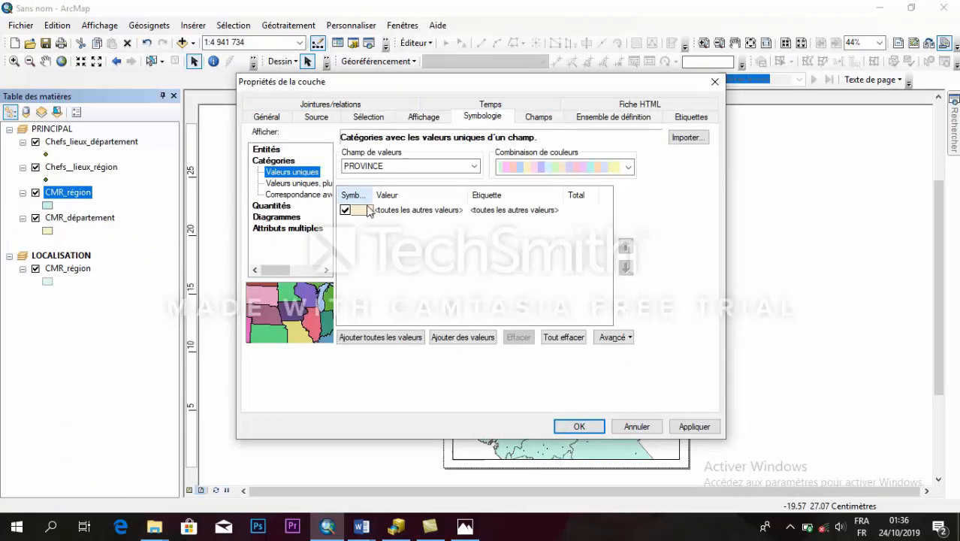
left_click(390, 337)
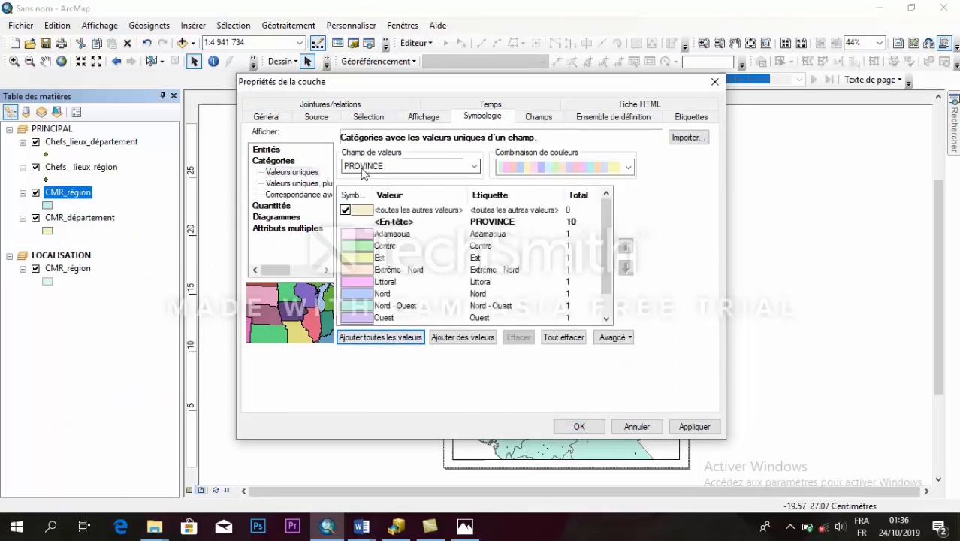
left_click(579, 425)
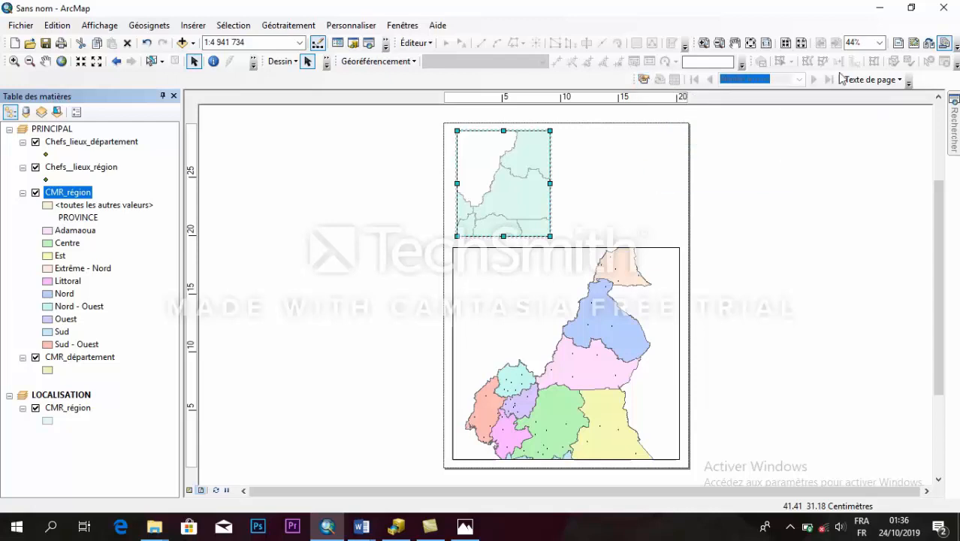
Enable dynamic pages with the CMR_région layer of the PRINCIPAL data frame as the index layer.
left_click(643, 79)
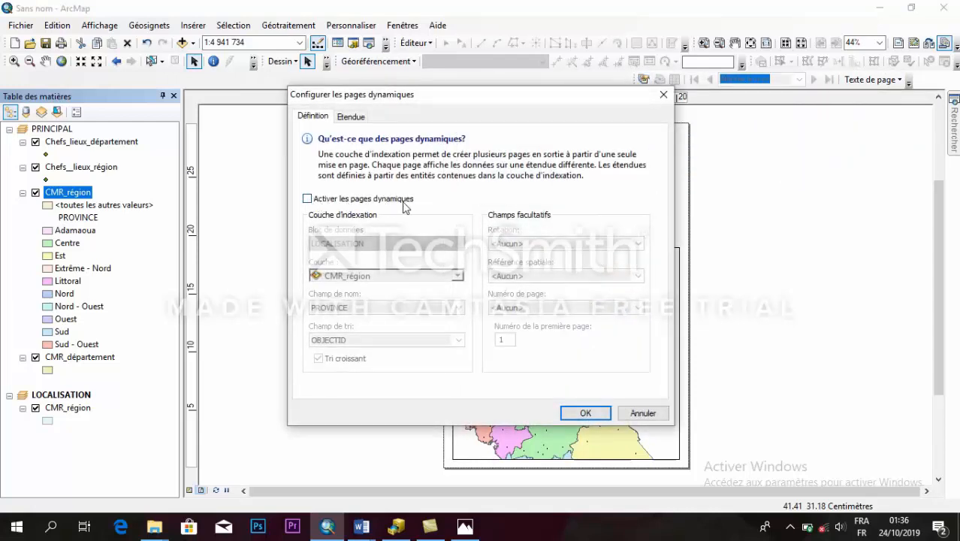
left_click(308, 199)
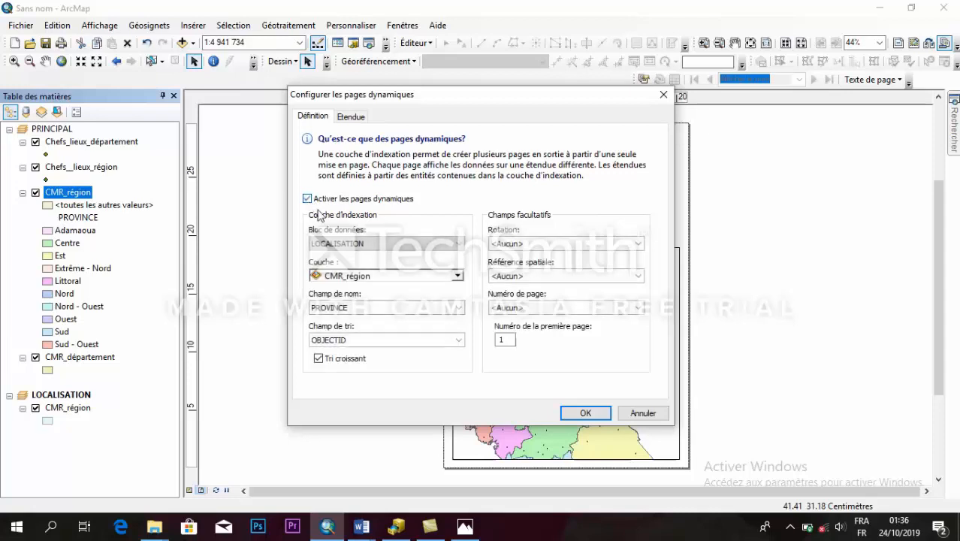
left_click(368, 246)
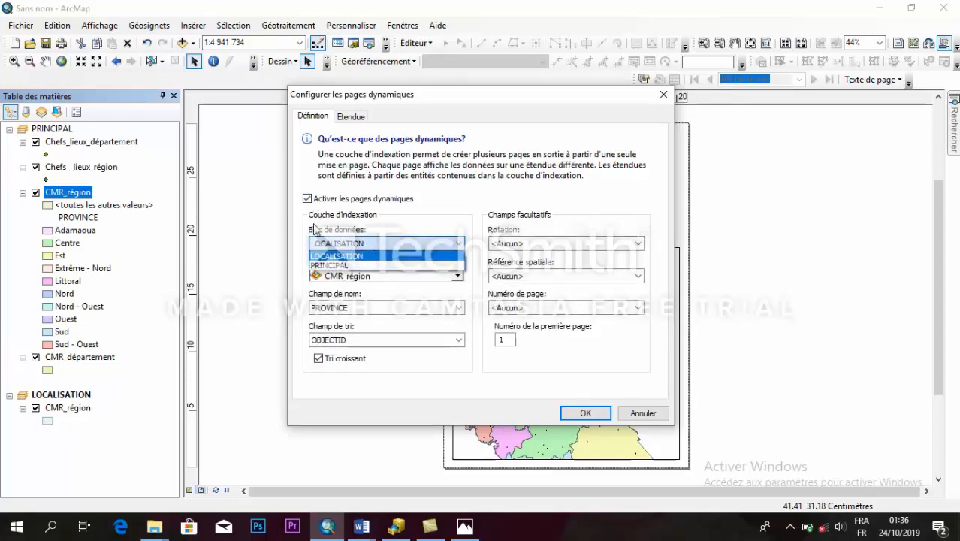
left_click(451, 96)
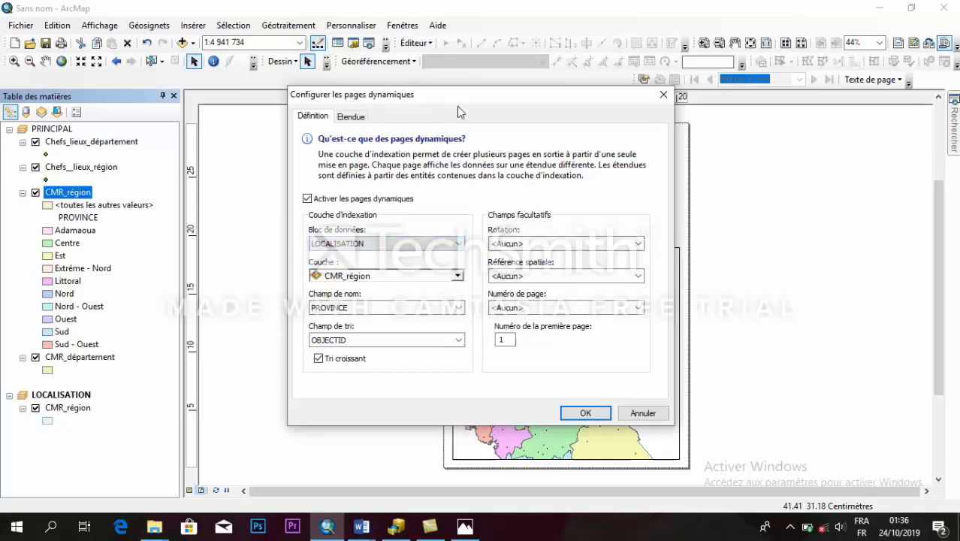
left_click_drag(437, 96, 248, 67)
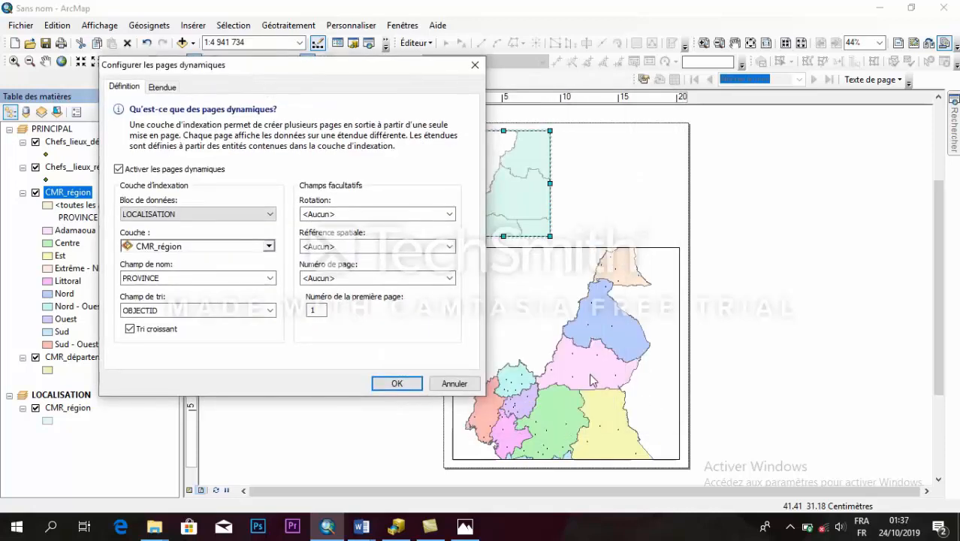
left_click(249, 215)
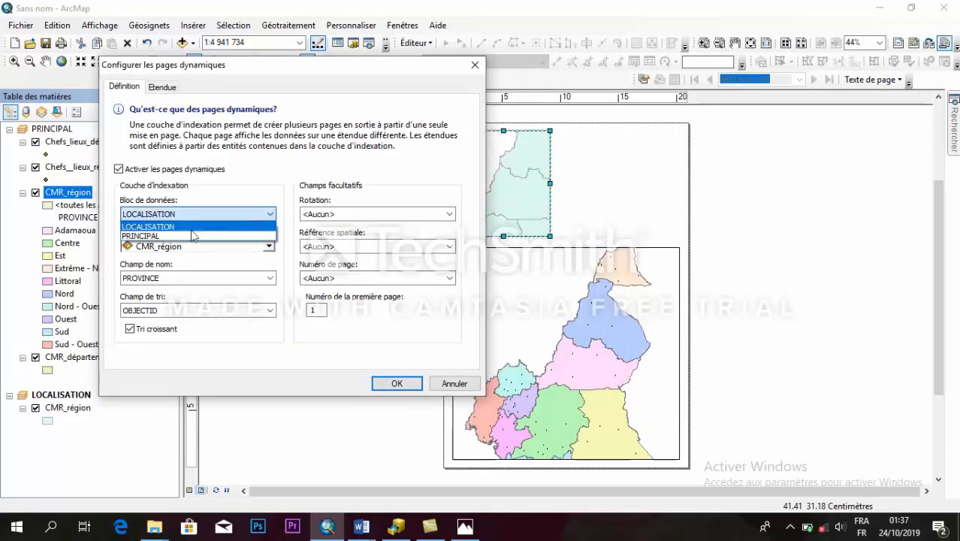
left_click(161, 235)
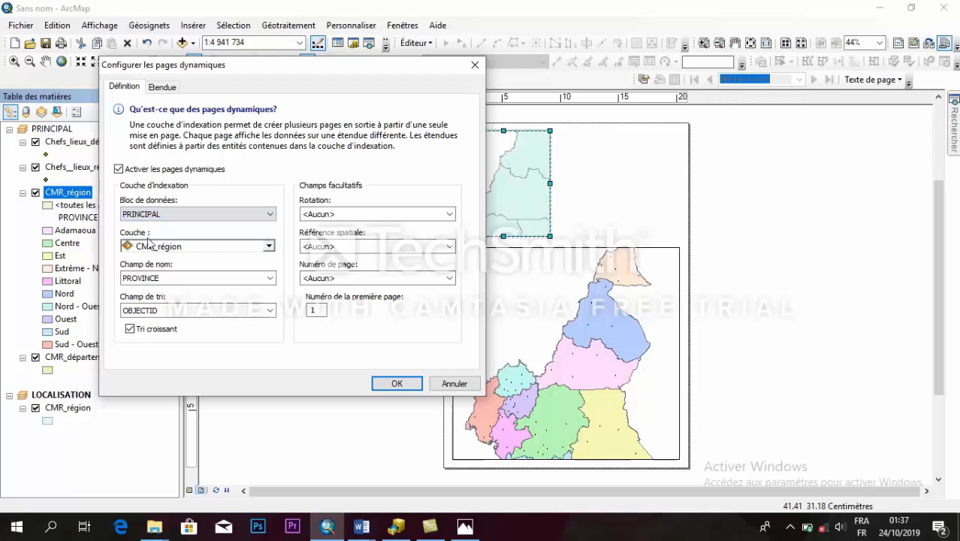
left_click(269, 246)
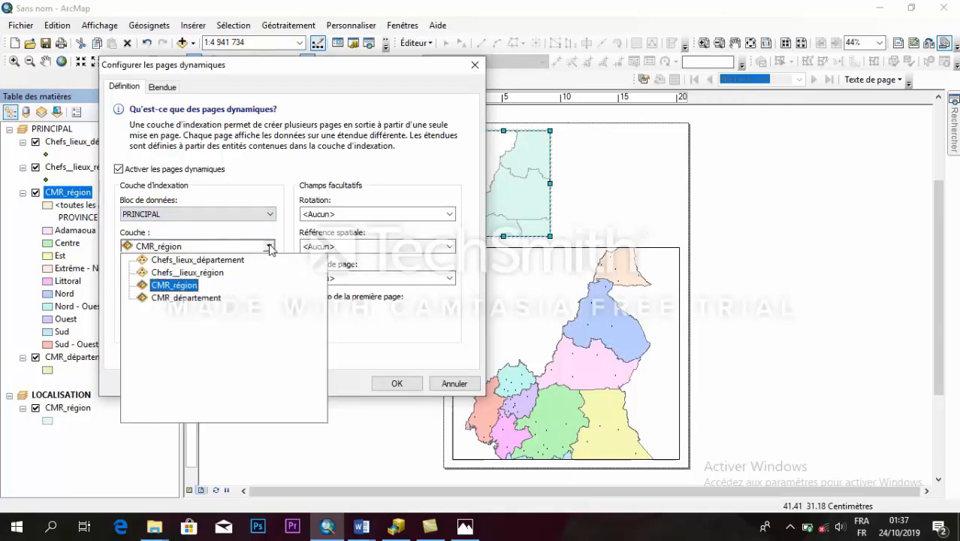
left_click(180, 285)
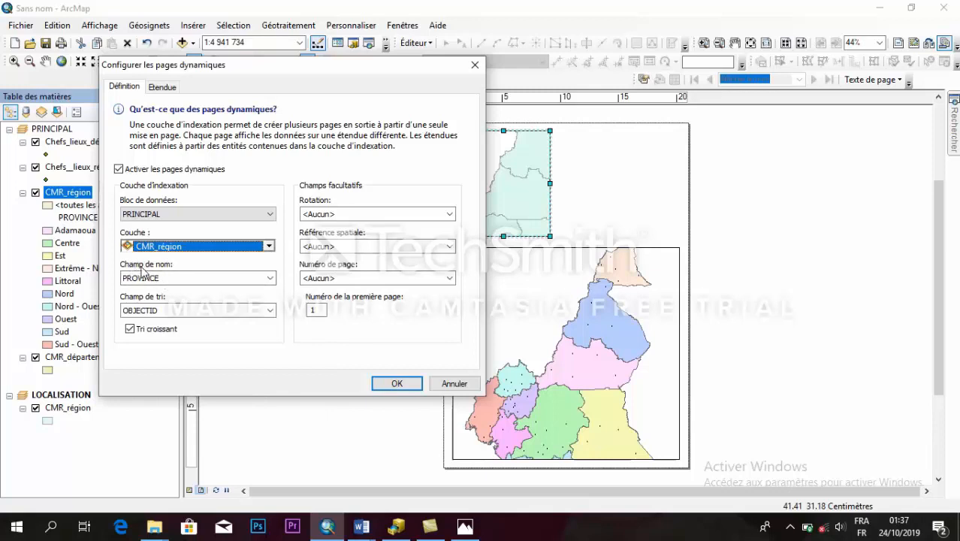
Use PROVINCE as both the name field and the sort field of the dynamic pages, and apply the setup.
left_click(144, 276)
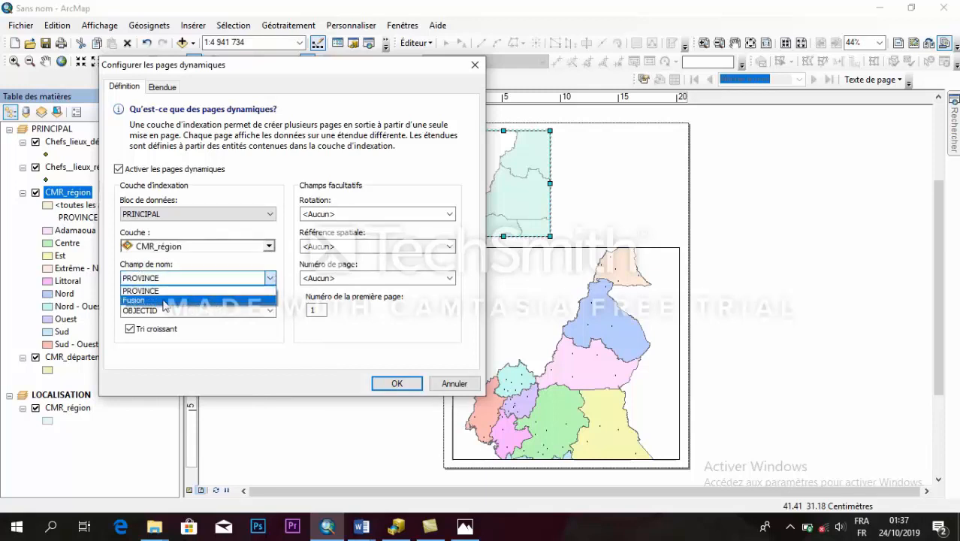
left_click(141, 291)
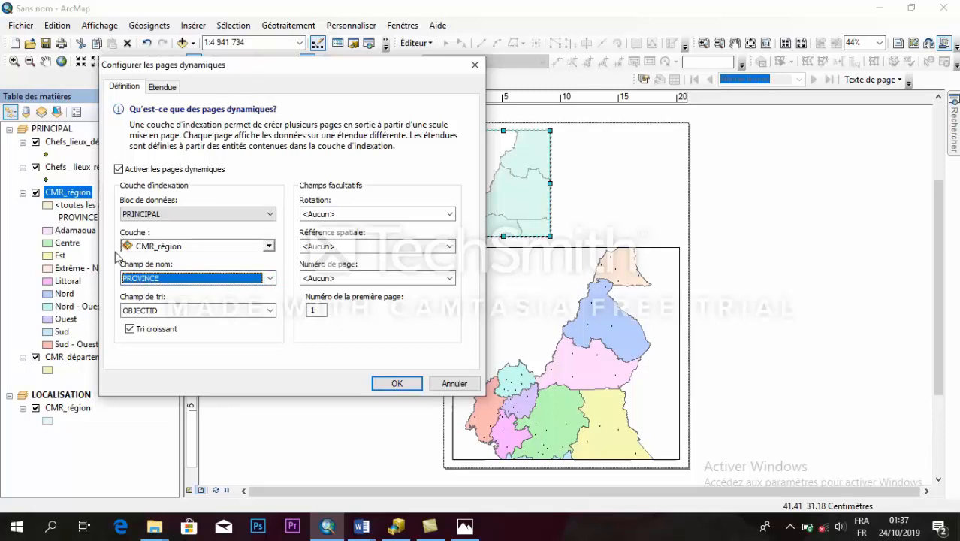
left_click_drag(248, 68, 313, 60)
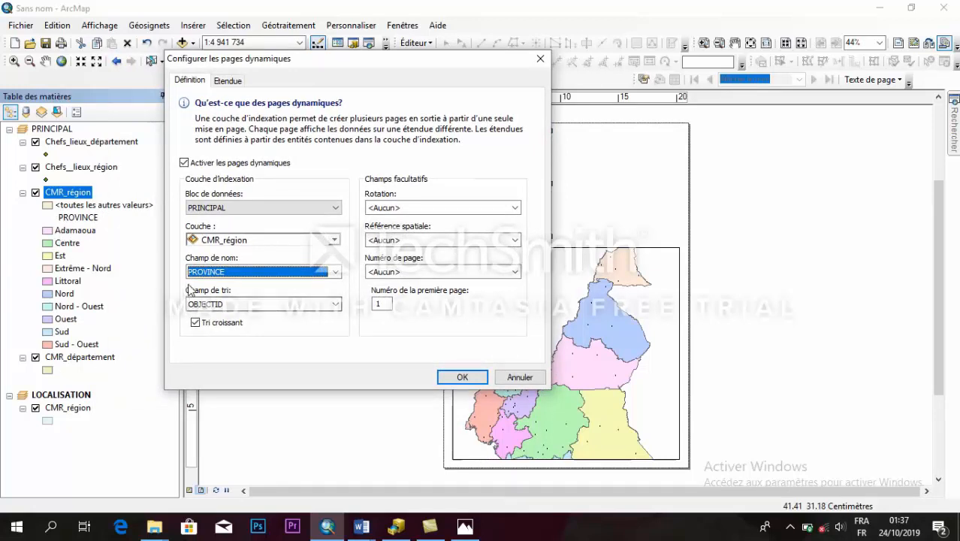
left_click(289, 306)
left_click(289, 308)
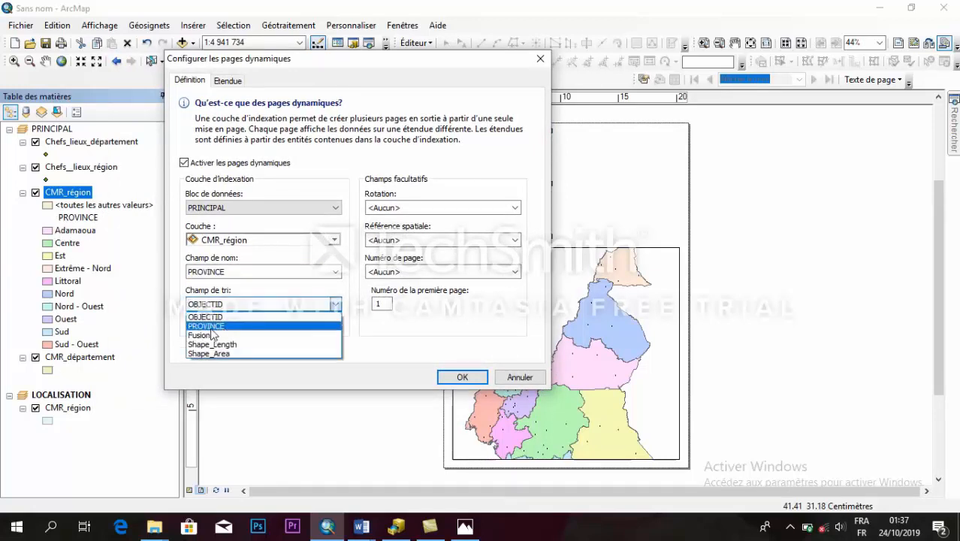
left_click(212, 328)
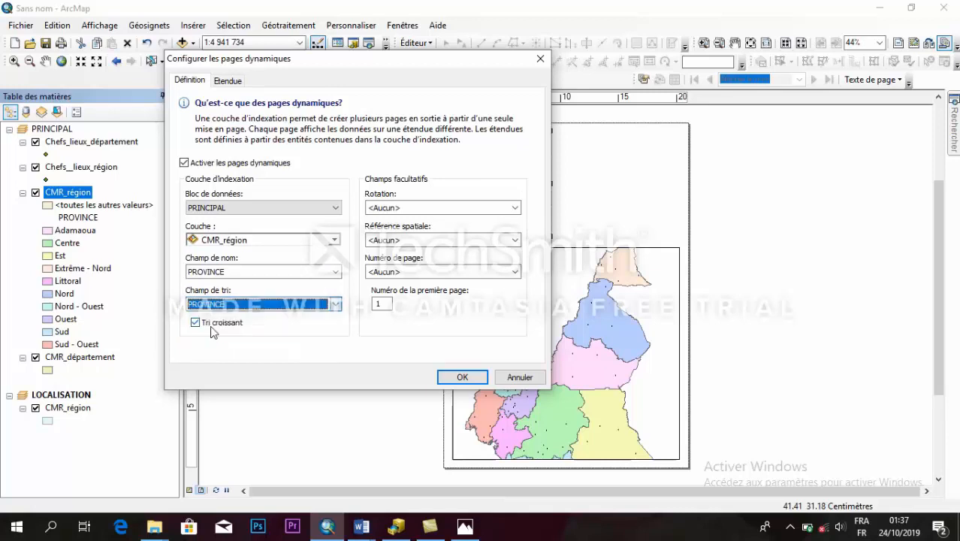
left_click(463, 378)
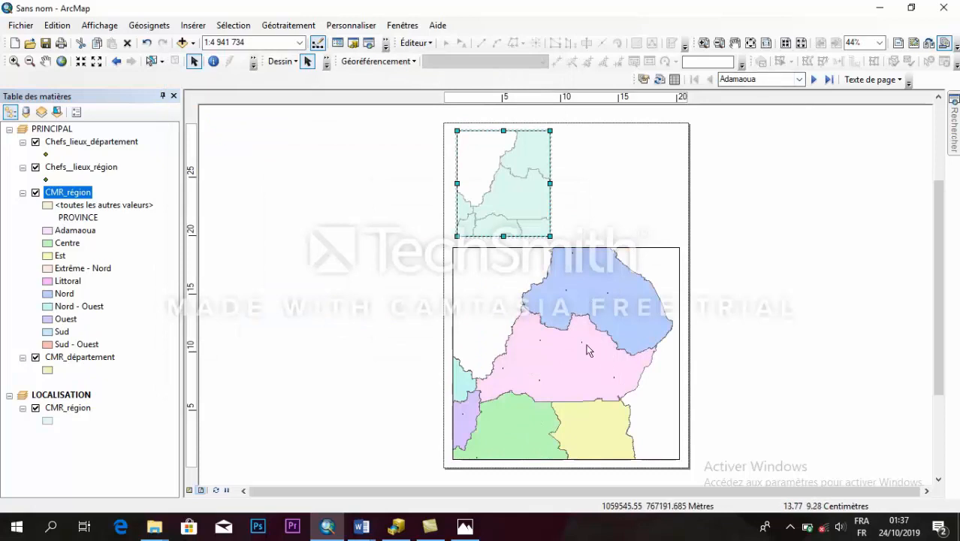
Page through the dynamic pages from Adamaoua to Est to check the main map of each region.
left_click(812, 80)
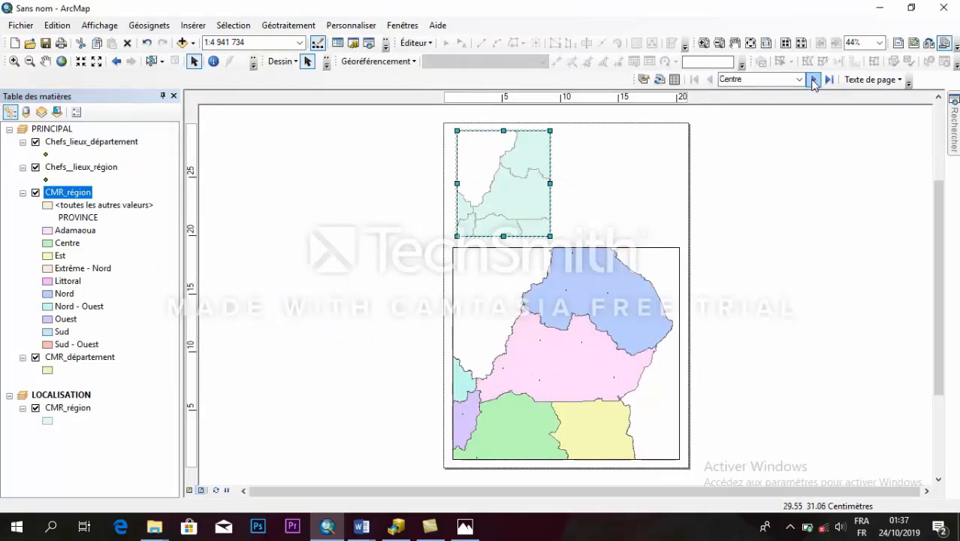
left_click(725, 80)
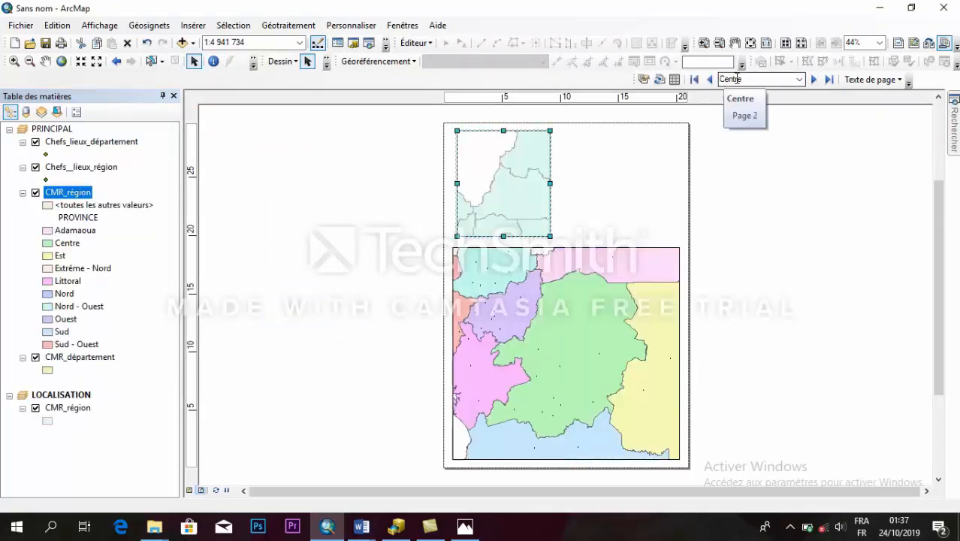
left_click(813, 79)
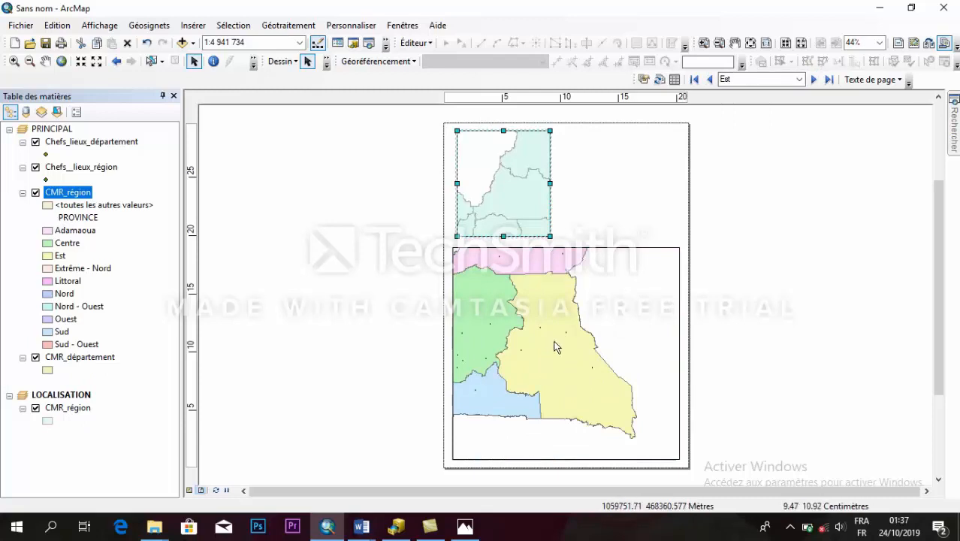
Add an extent indicator for PRINCIPAL to the LOCALISATION data frame and show that frame at full extent.
right_click(510, 188)
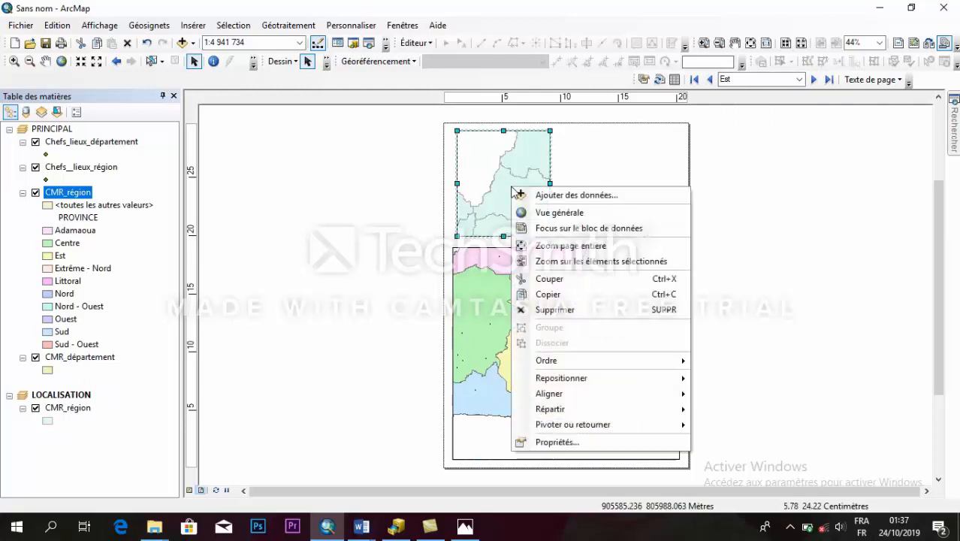
left_click(554, 444)
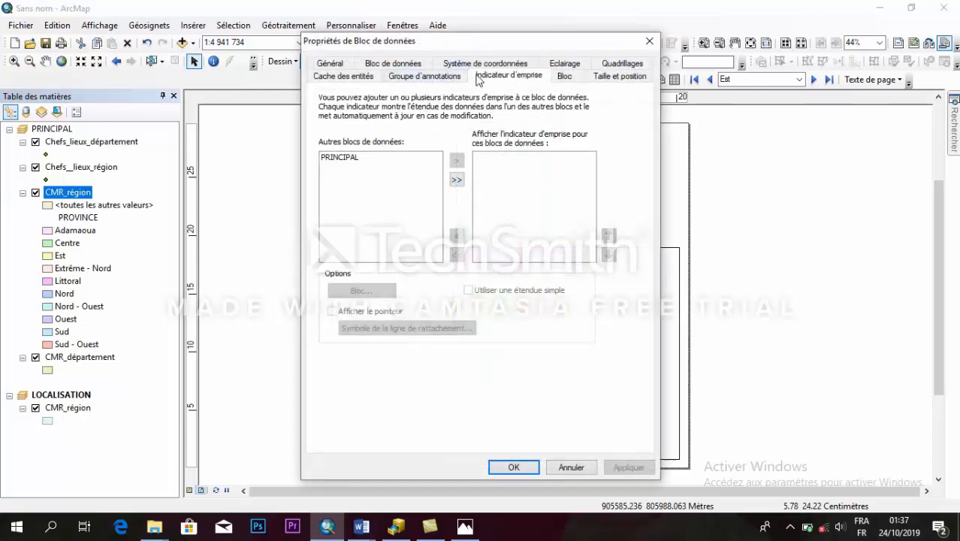
left_click(347, 157)
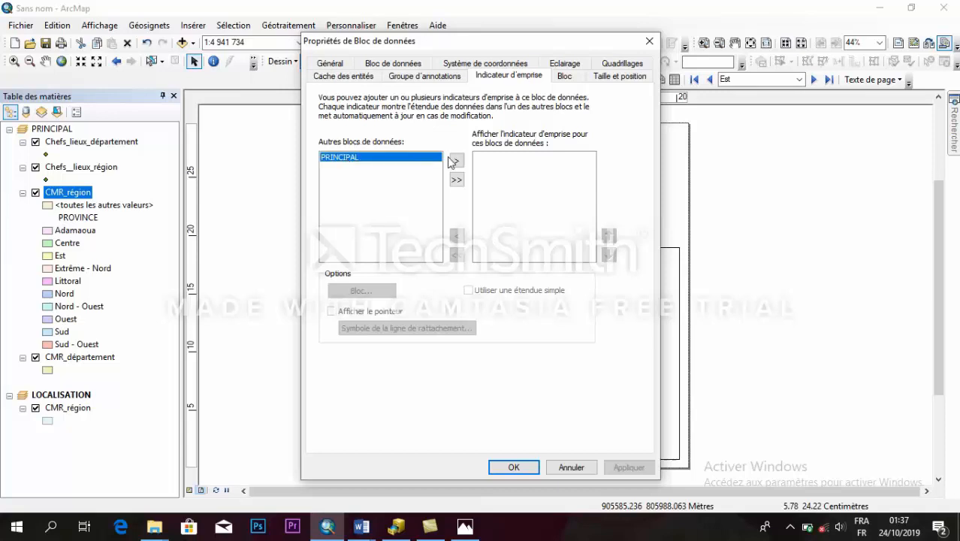
left_click(453, 160)
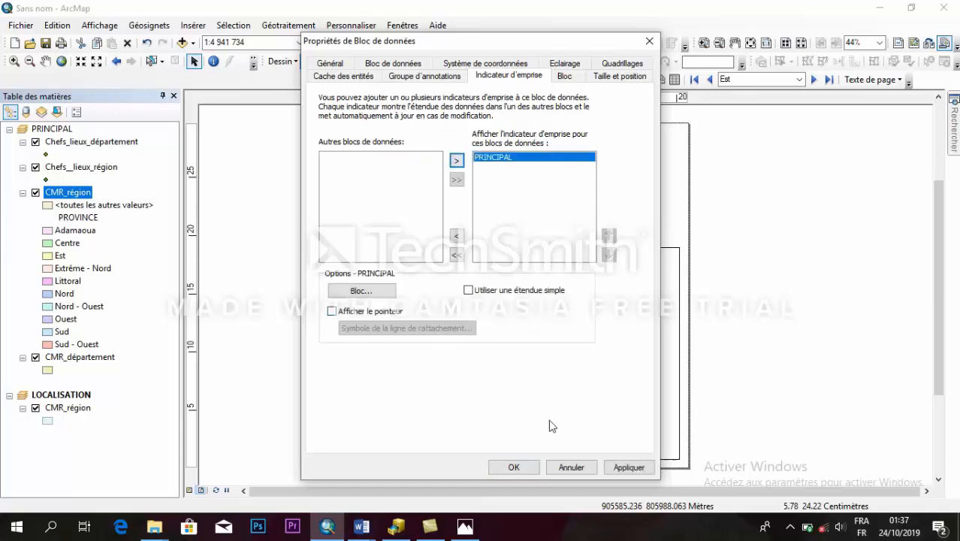
left_click(514, 467)
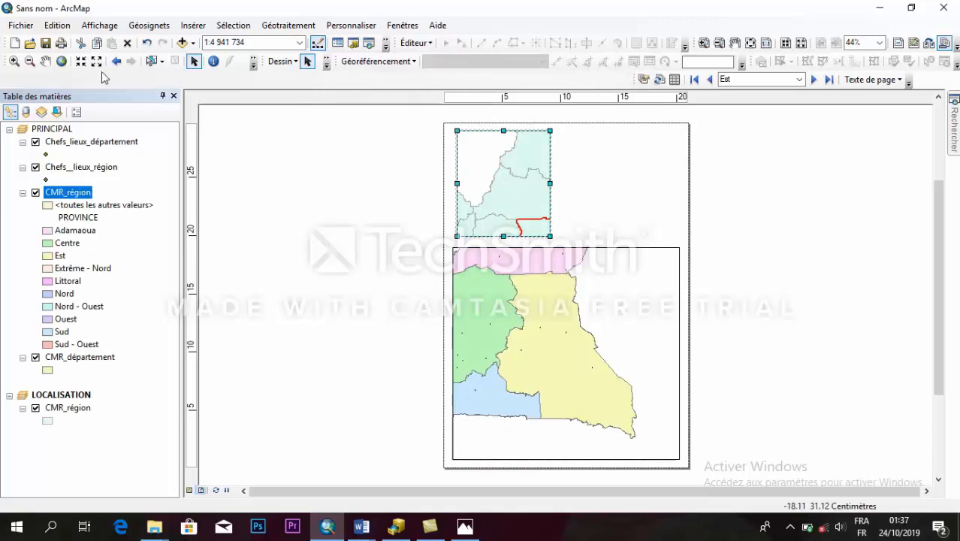
left_click(62, 62)
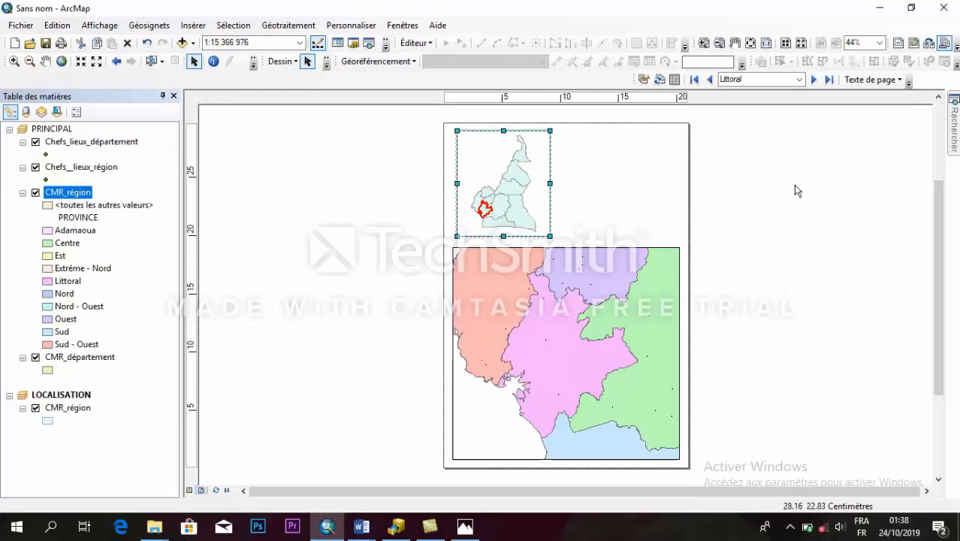
Advance the dynamic pages from Littoral to Nord - Ouest to check the main map and extent indicator.
left_click(800, 80)
left_click(800, 81)
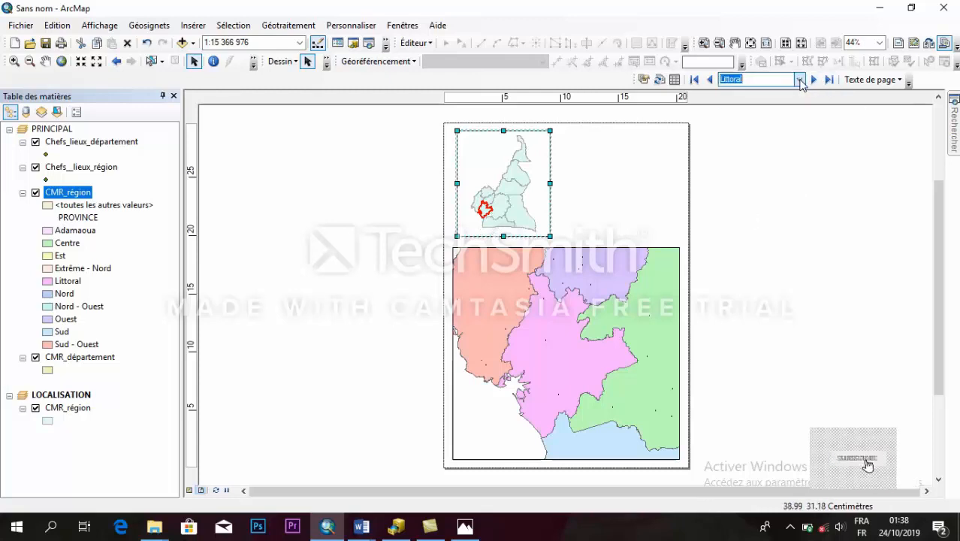
left_click(815, 81)
left_click(815, 81)
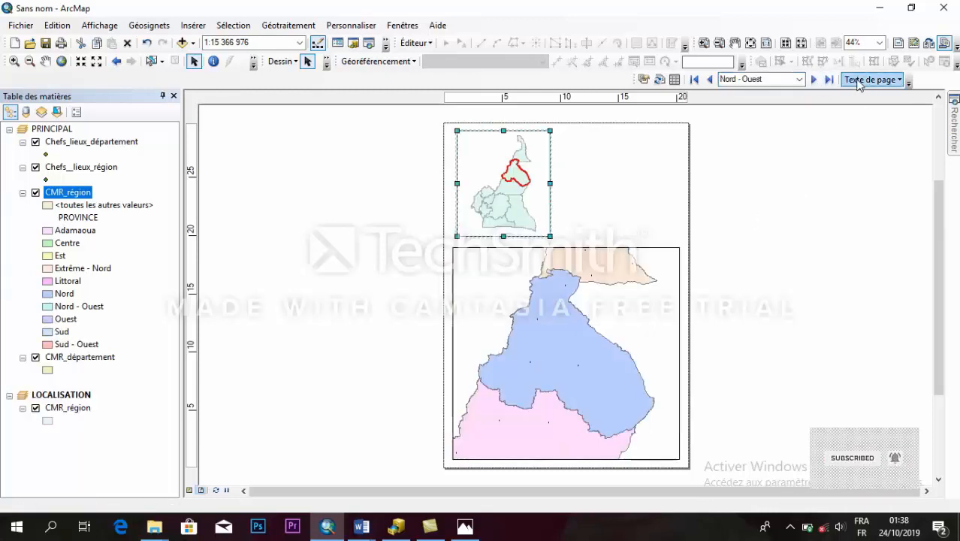
Insert the dynamic page name as text and place it in the blank area beside the location map.
left_click(882, 80)
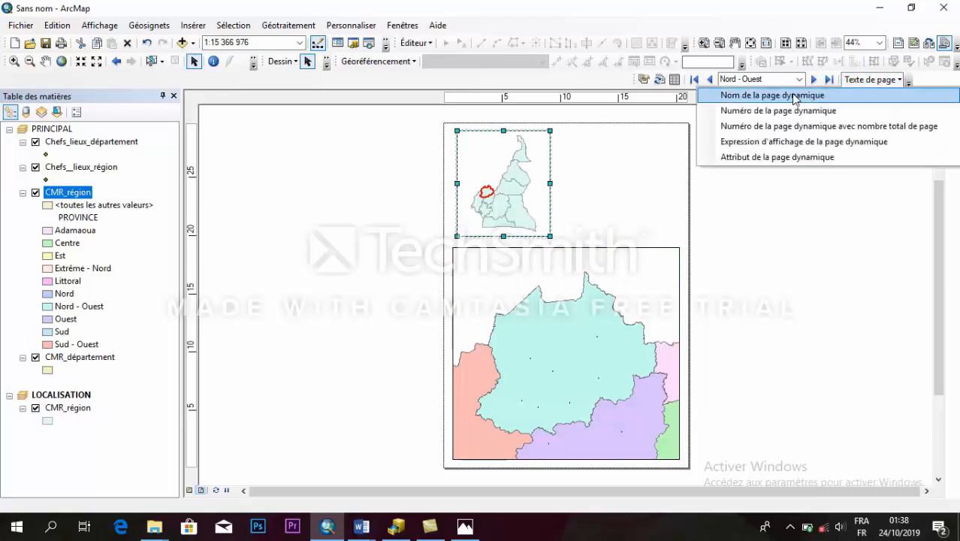
left_click(793, 97)
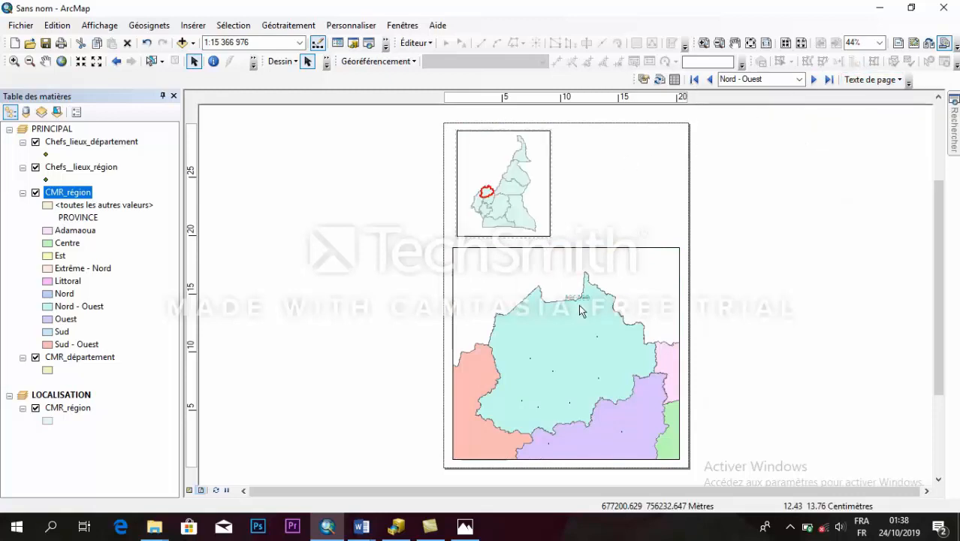
left_click_drag(579, 297, 584, 149)
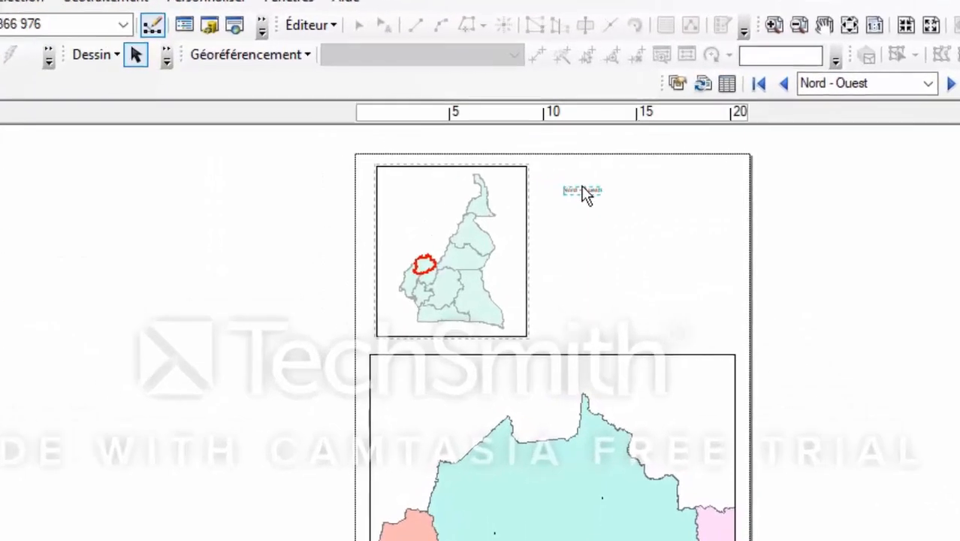
Put "ATLAS CAMEROUN" on a first line of the page name text and "REGION " before the dynamic name tag.
double_click(583, 191)
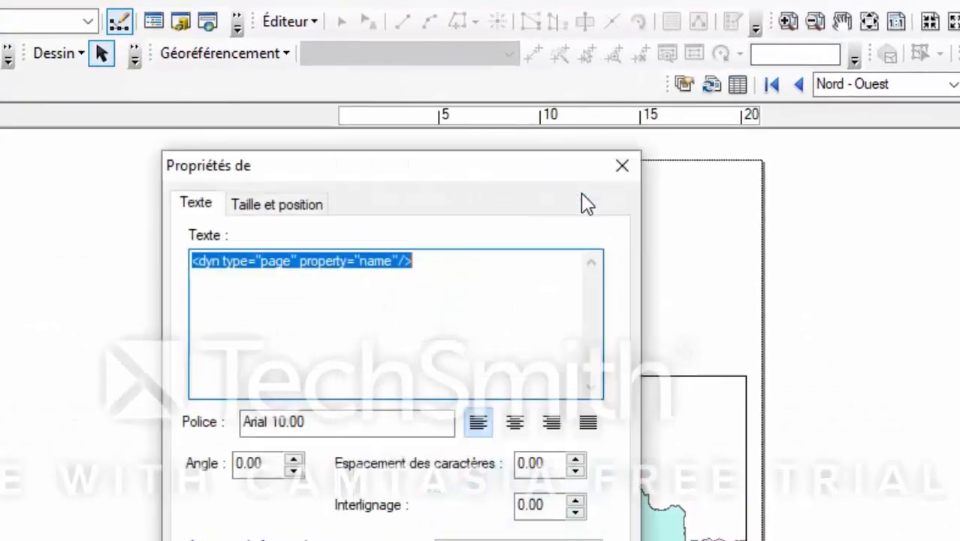
left_click(217, 260)
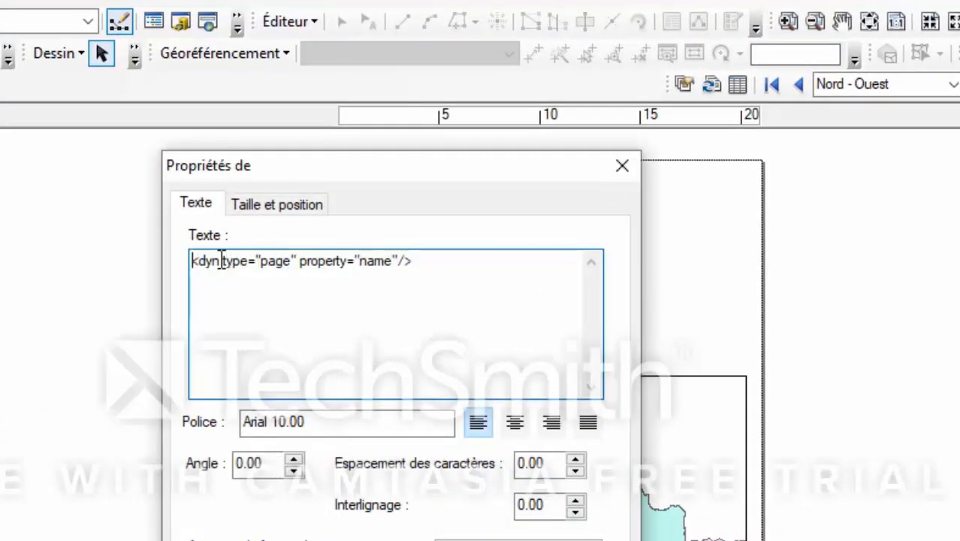
type("Q")
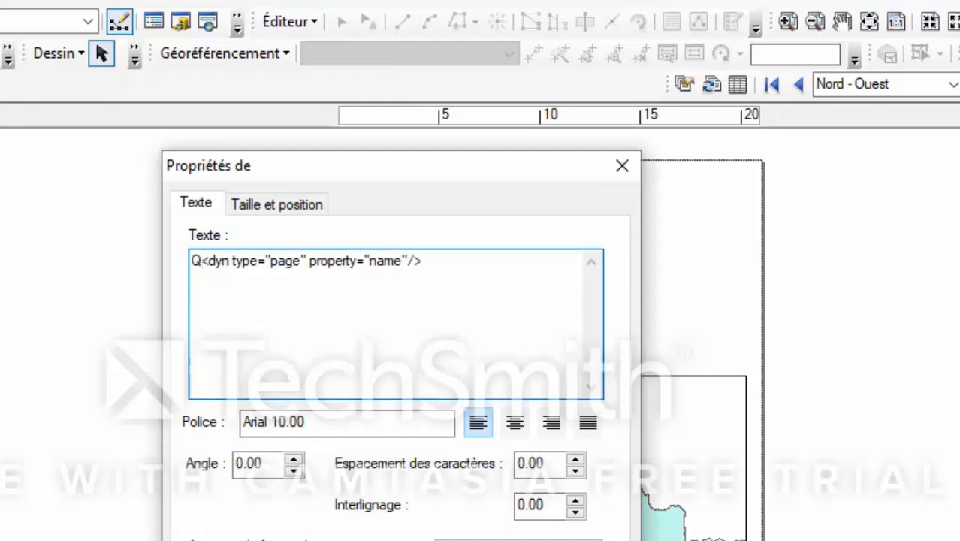
key("BackSpace")
type("ATL")
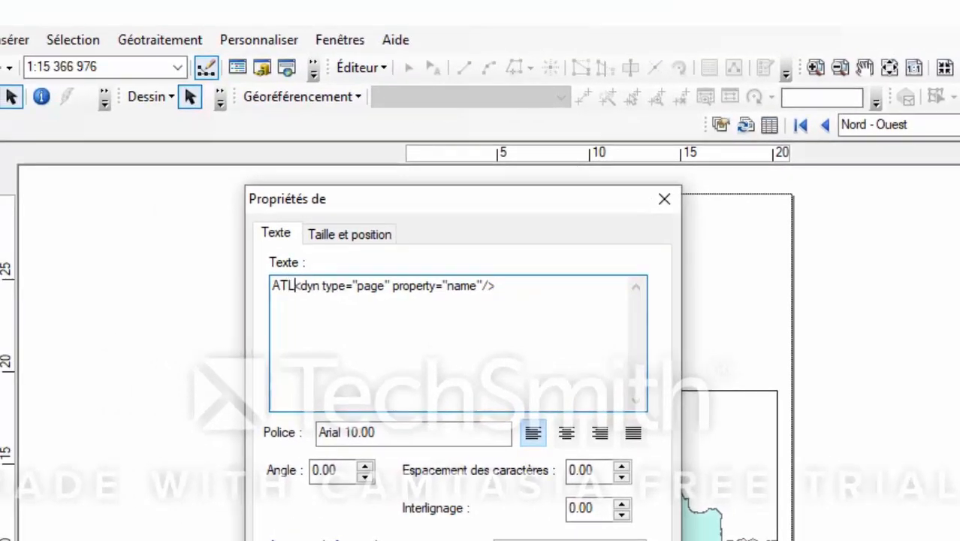
type("AS CA?ER")
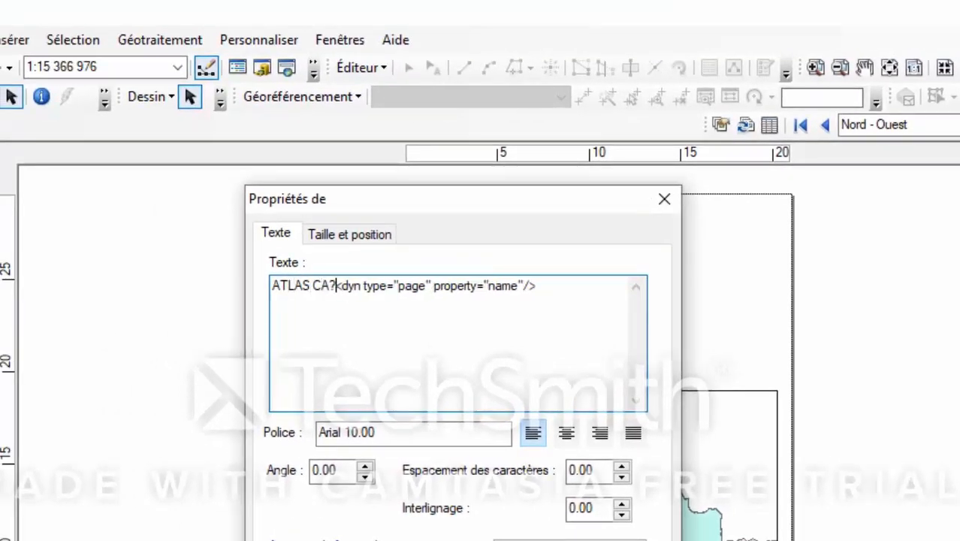
key("BackSpace")
key("BackSpace")
key("BackSpace")
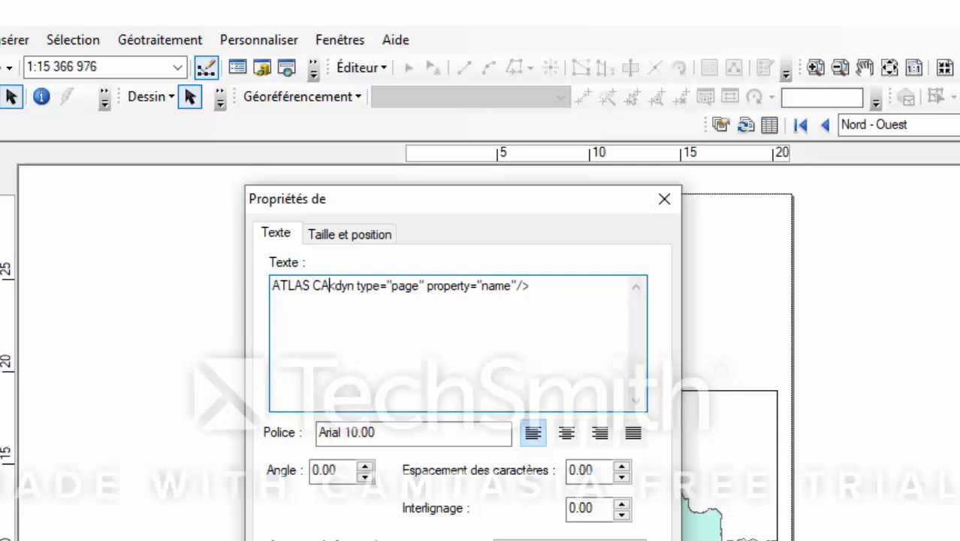
type("MEROUN")
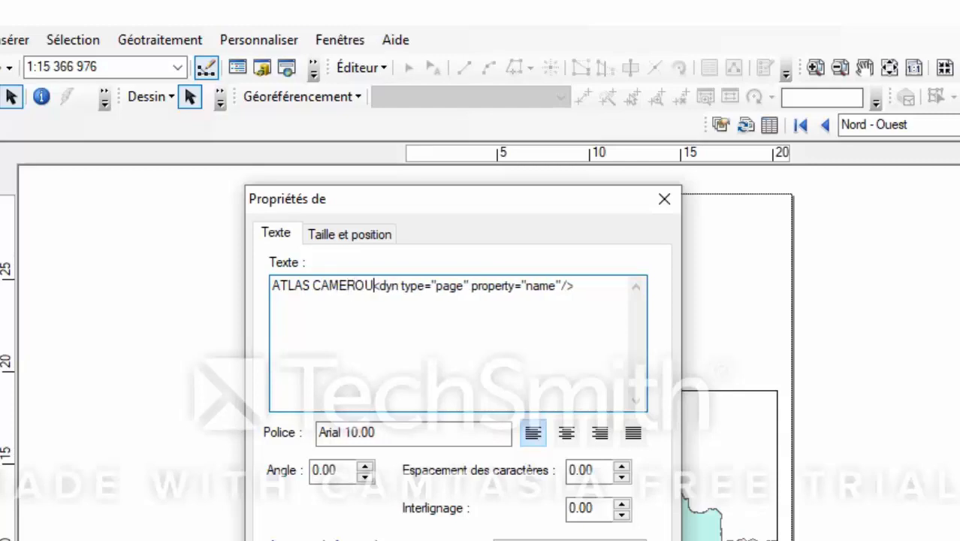
key("Return")
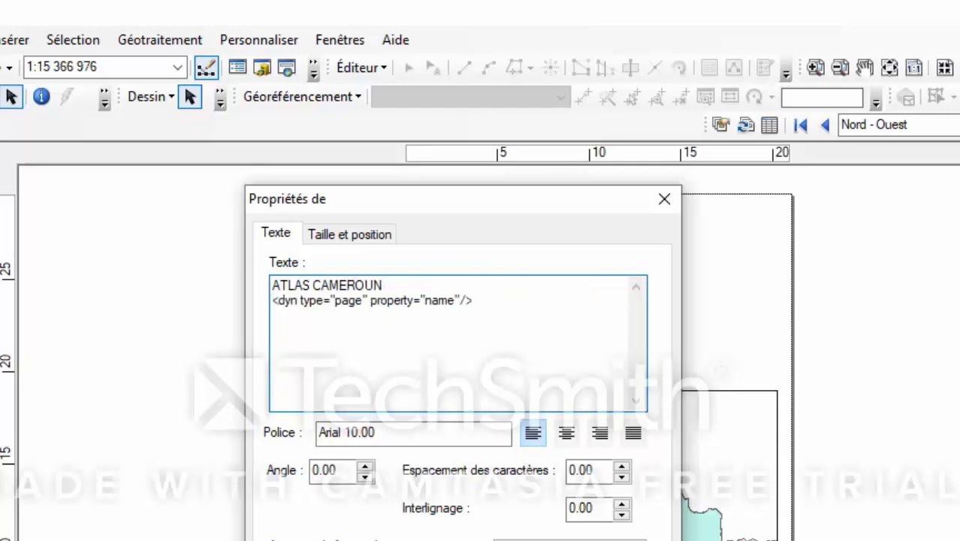
type("RE")
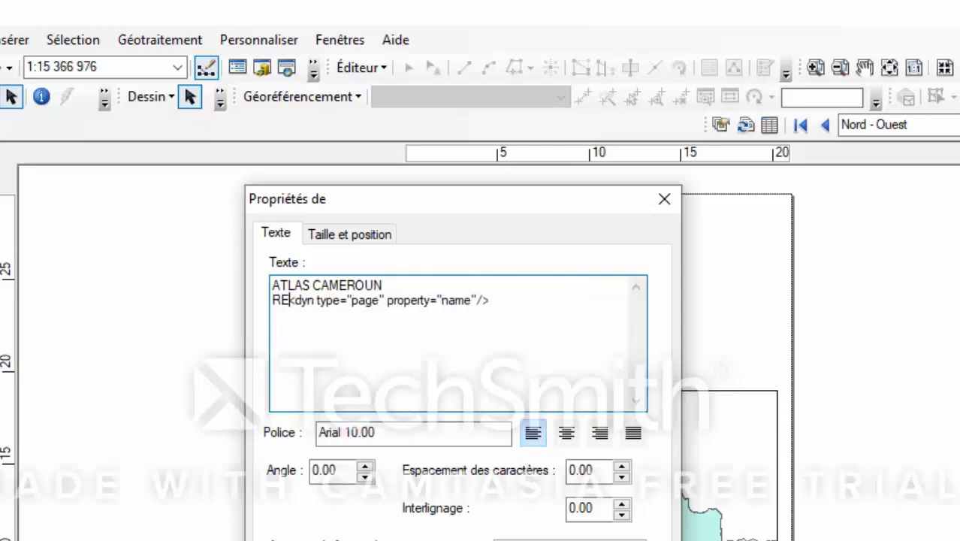
type("GION")
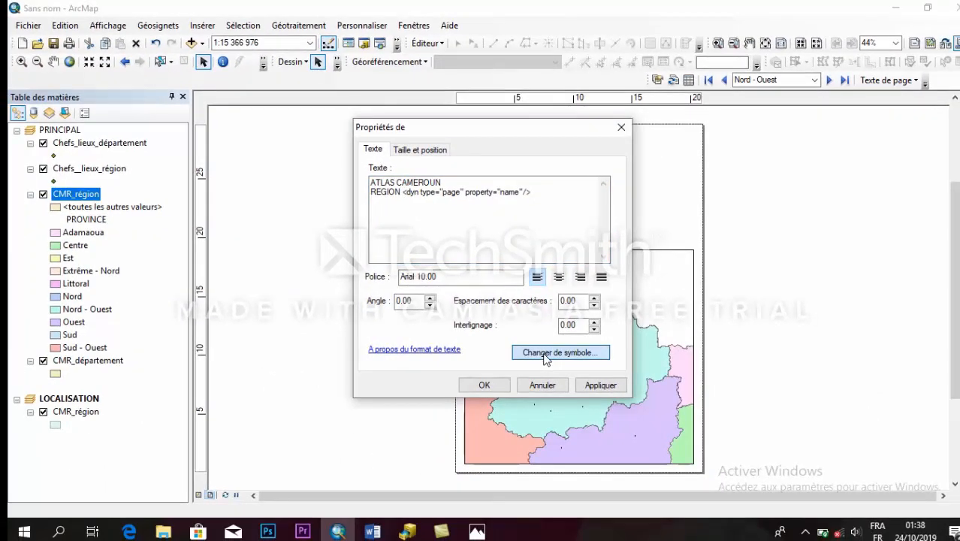
Format the title text in bold Verdana, size 22, and move it up to align with the top of the location map.
left_click(545, 358)
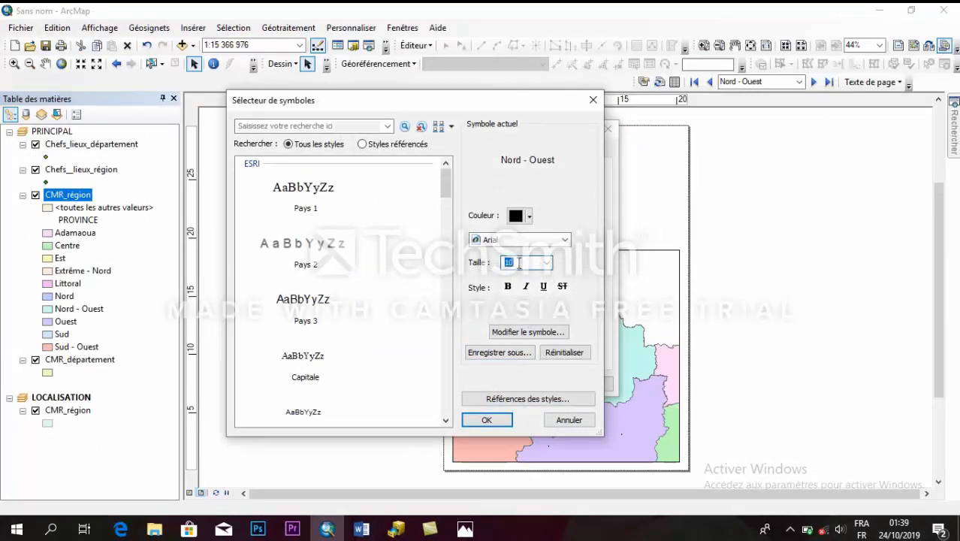
type("22")
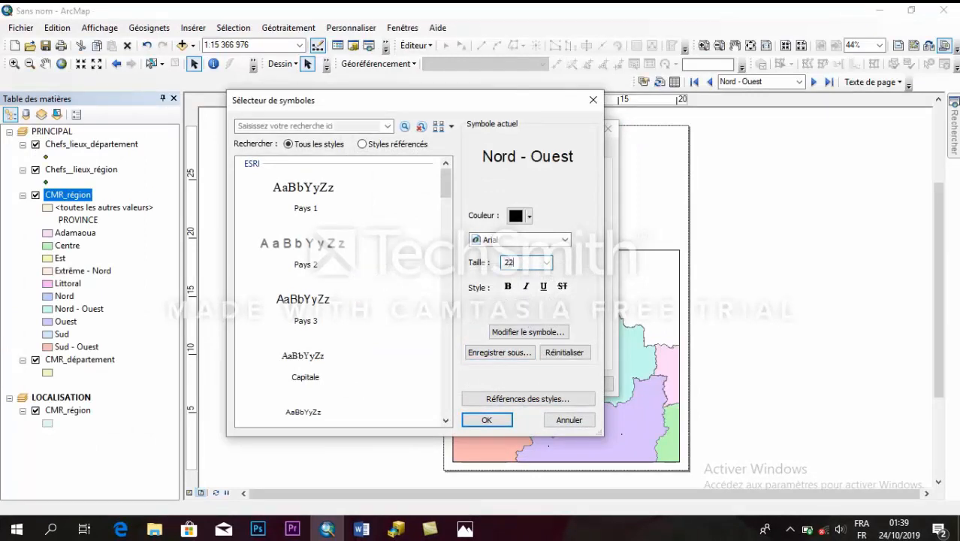
left_click(507, 288)
left_click(563, 241)
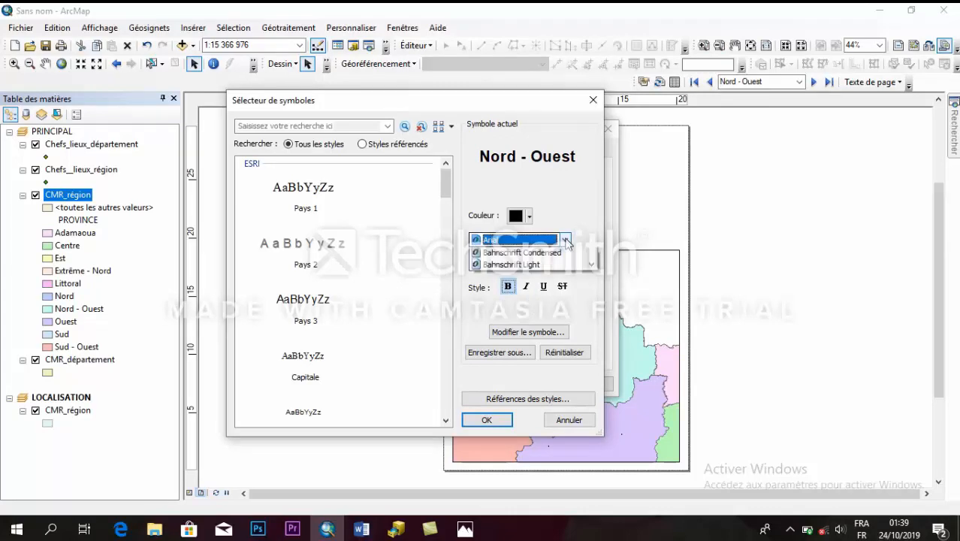
left_click_drag(595, 268, 590, 318)
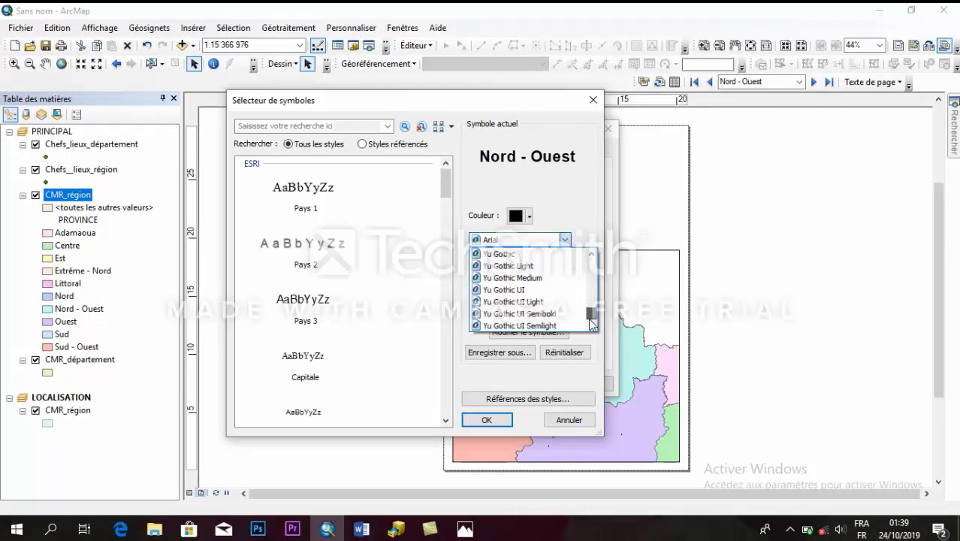
scroll(590, 318, "up", 3)
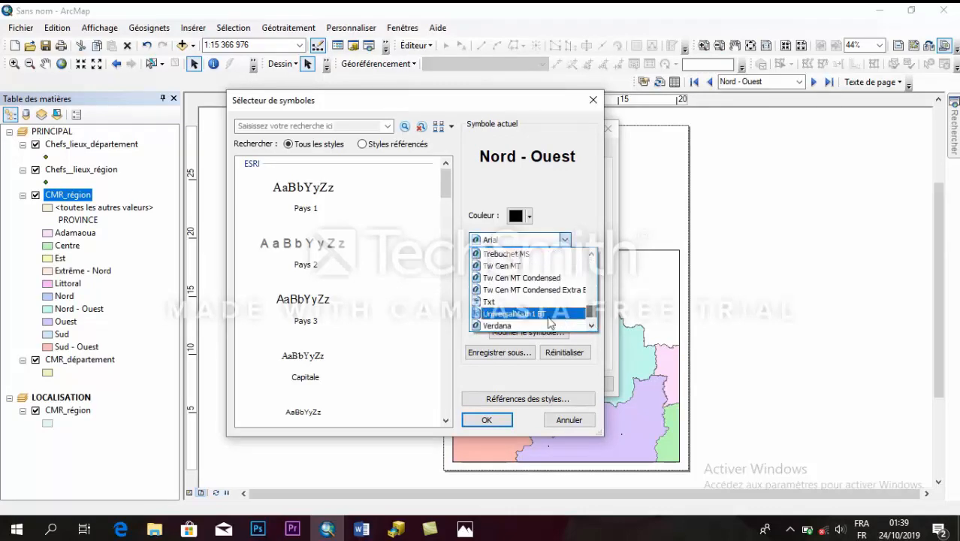
left_click(519, 326)
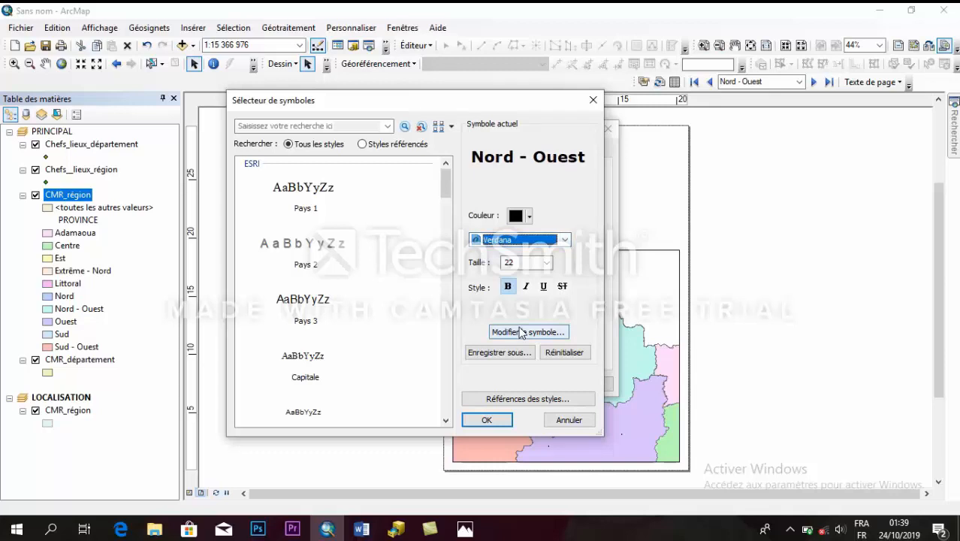
left_click(490, 418)
left_click(481, 389)
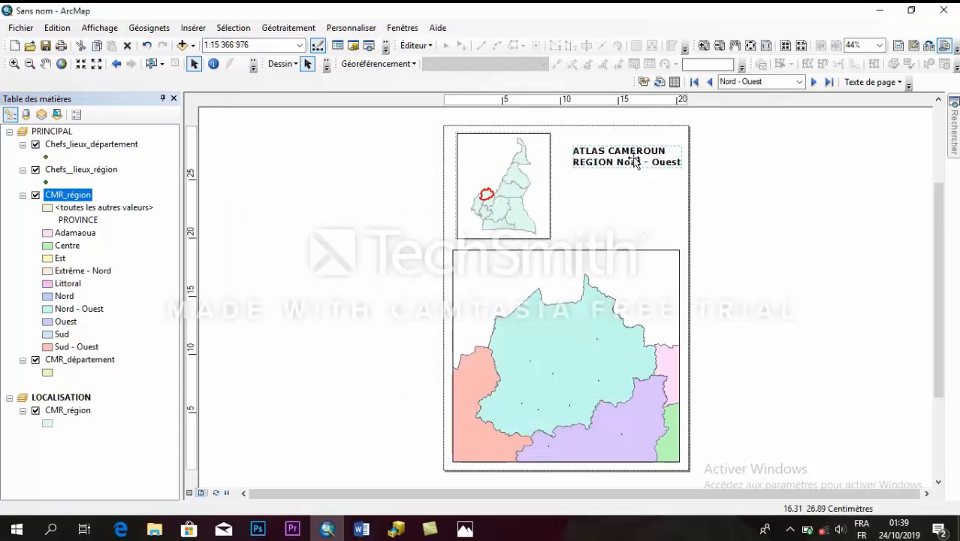
left_click_drag(635, 160, 628, 148)
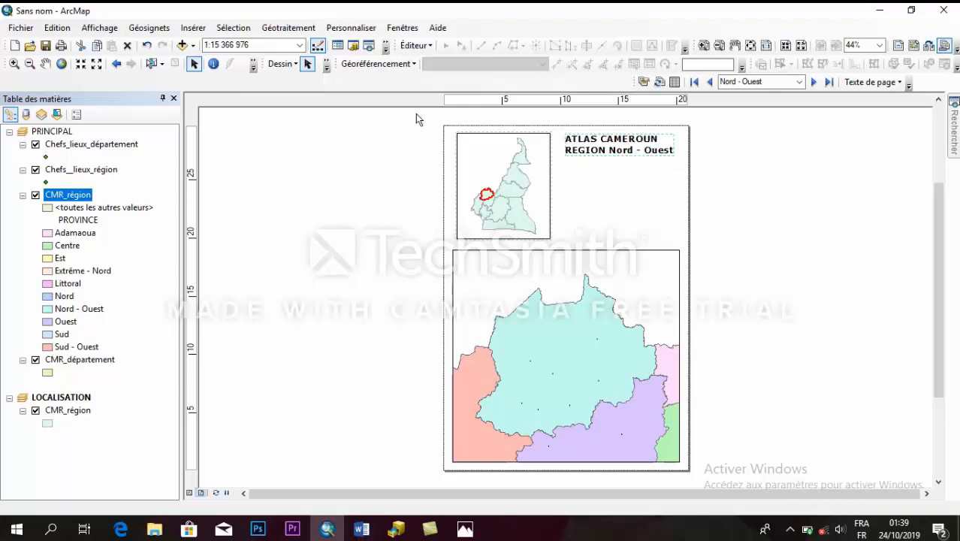
Insert the Nord Esri 3 north arrow and place it slightly enlarged below the title, beside the location map.
left_click(189, 28)
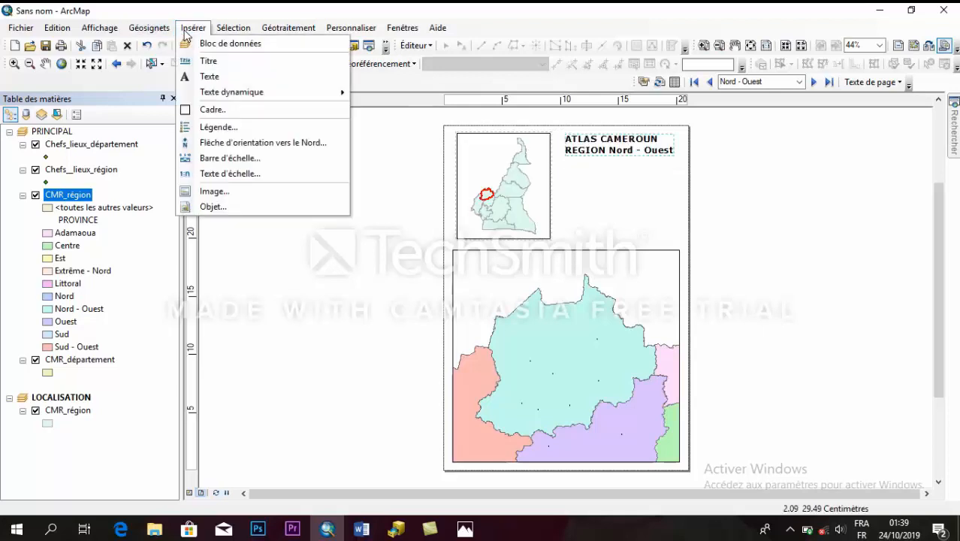
left_click(226, 143)
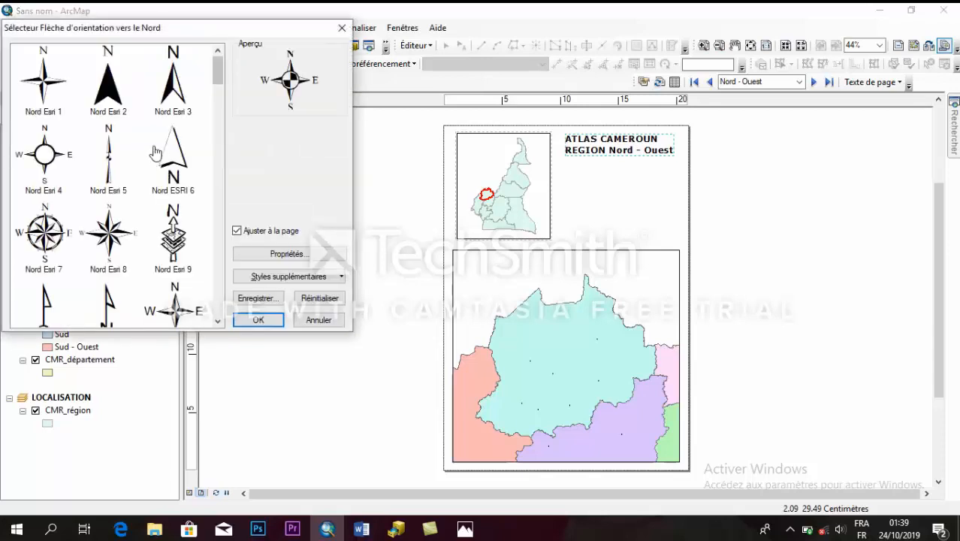
left_click(179, 96)
left_click(263, 319)
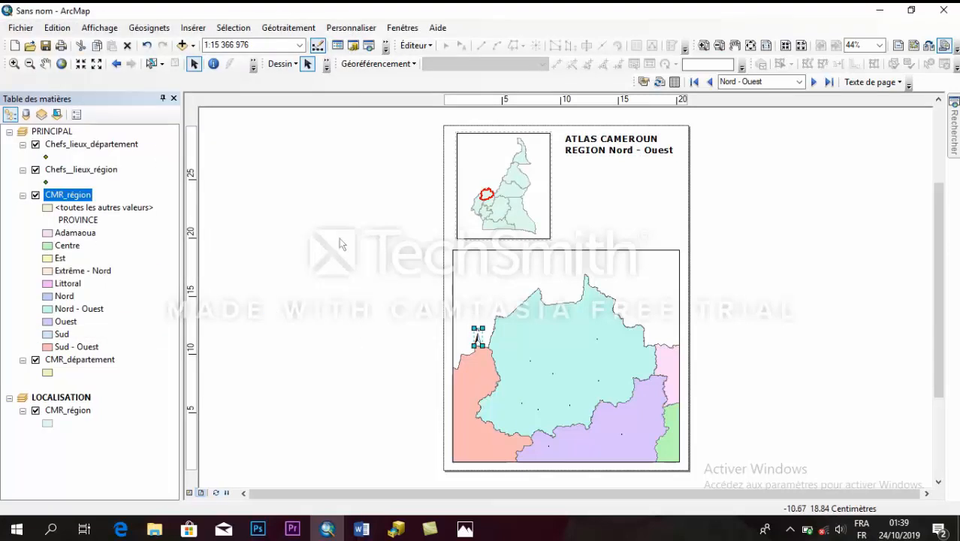
left_click_drag(477, 338, 573, 189)
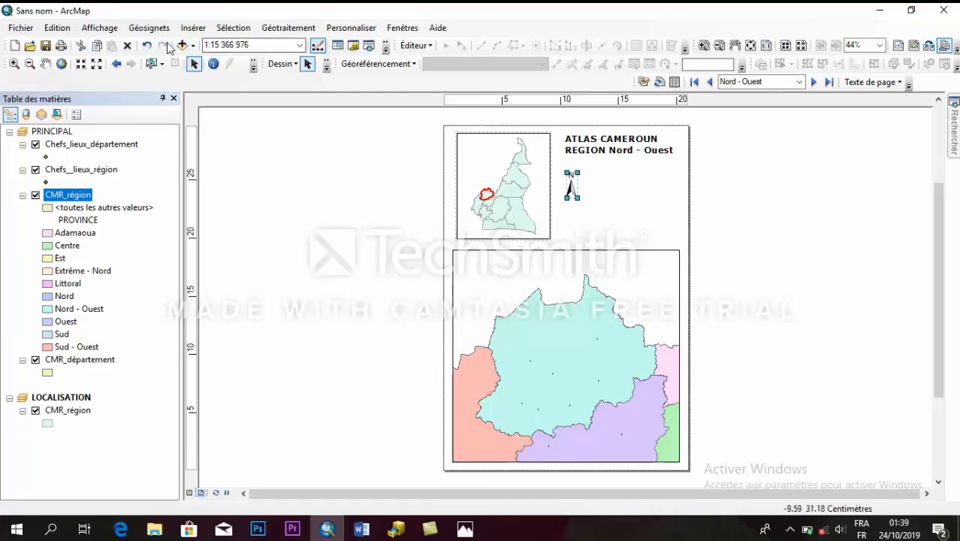
Place a "Barre d'échelle 1 métrique" scale bar below the north arrow and select the main map frame.
left_click(184, 29)
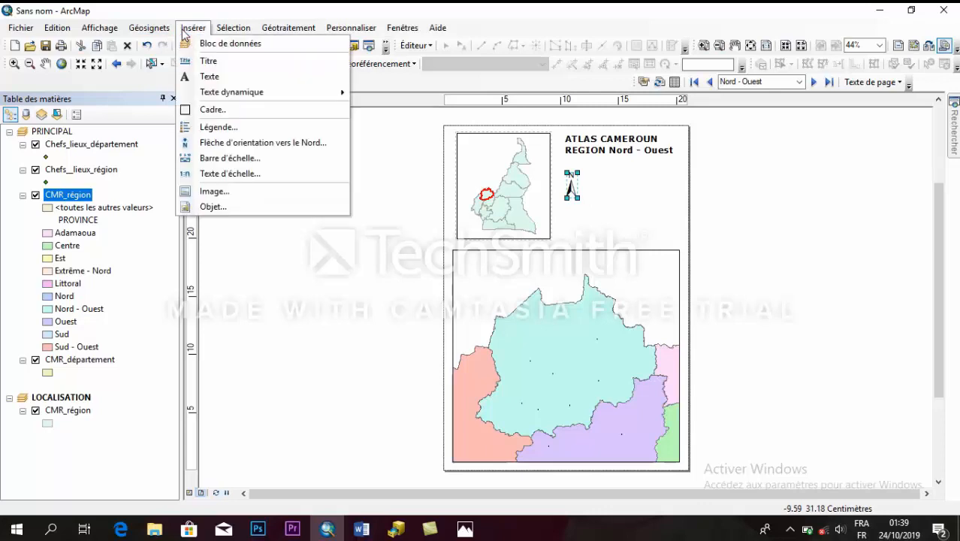
left_click(209, 158)
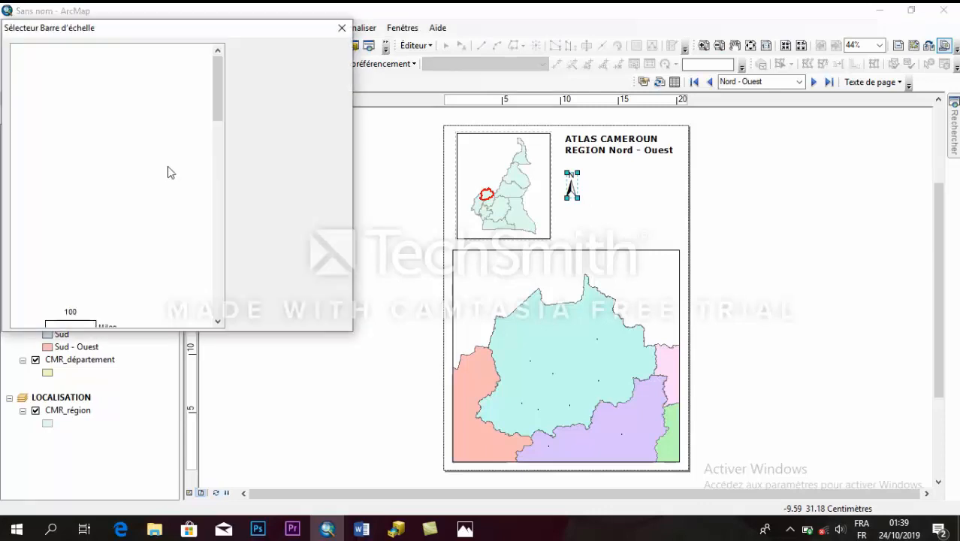
left_click_drag(215, 83, 210, 181)
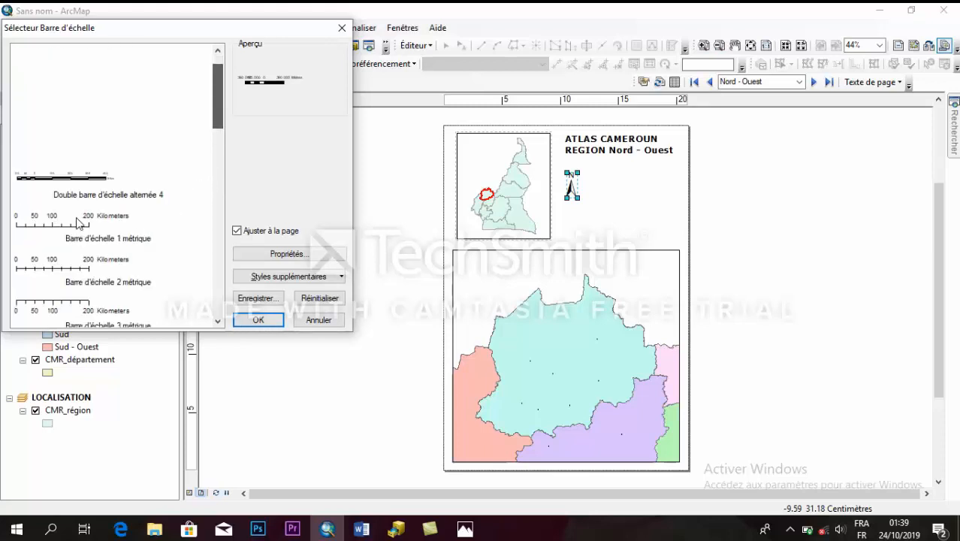
left_click(71, 223)
left_click(274, 314)
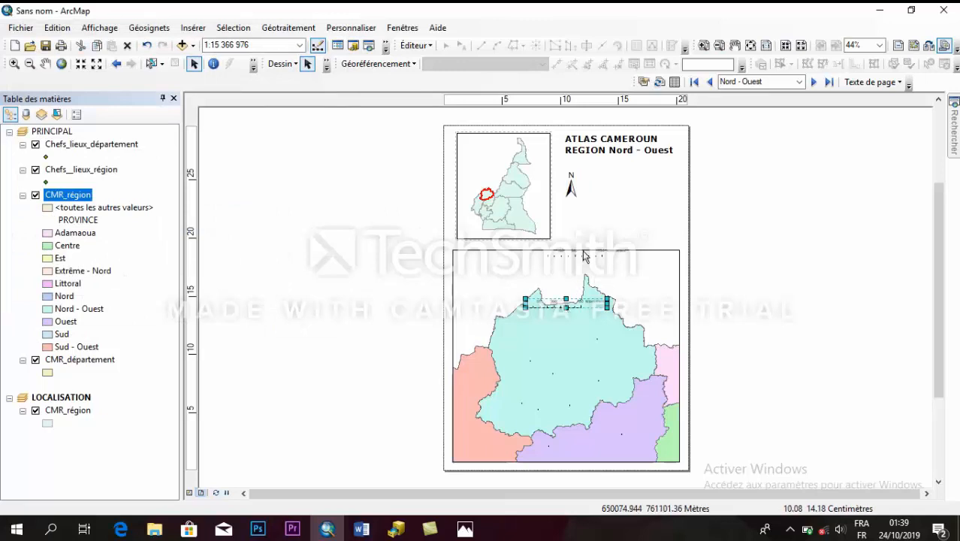
left_click_drag(583, 257, 597, 224)
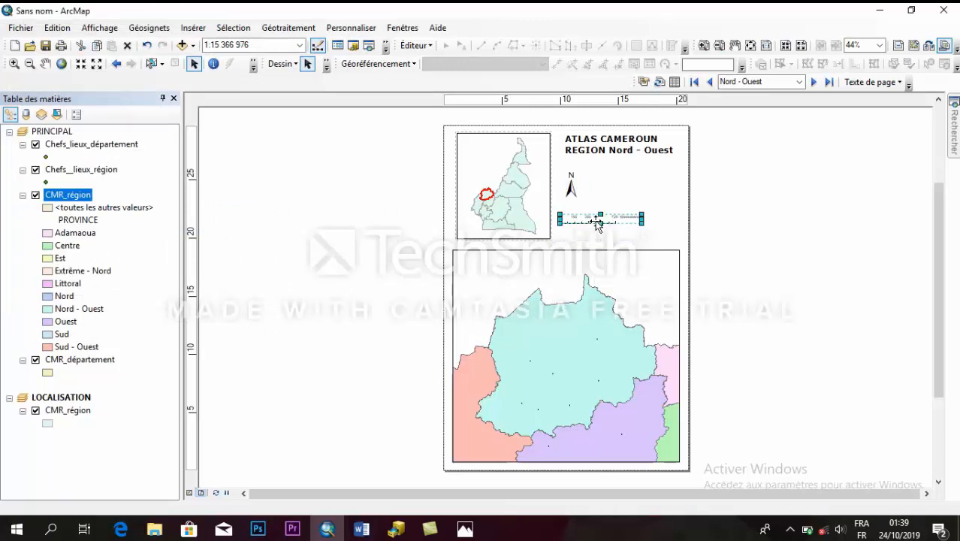
left_click(643, 280)
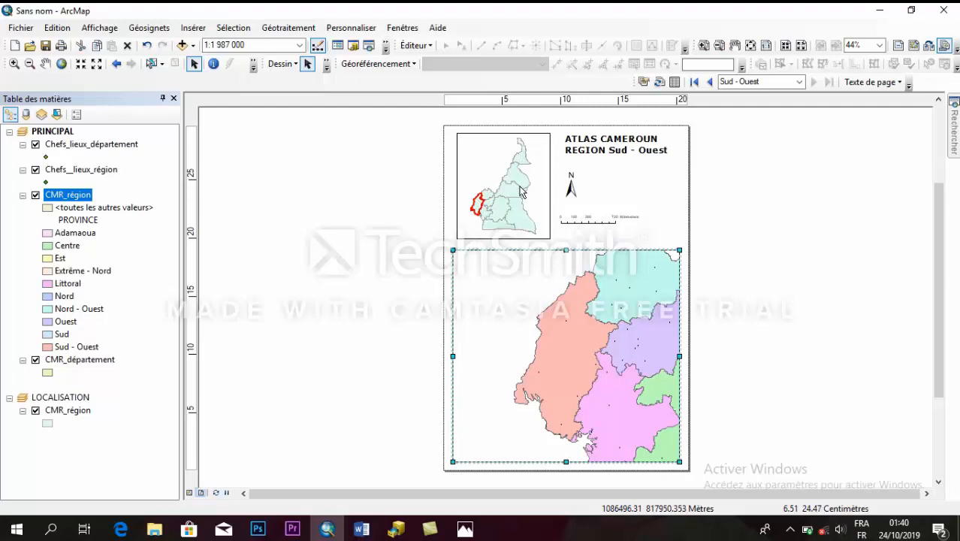
left_click(789, 529)
left_click(766, 473)
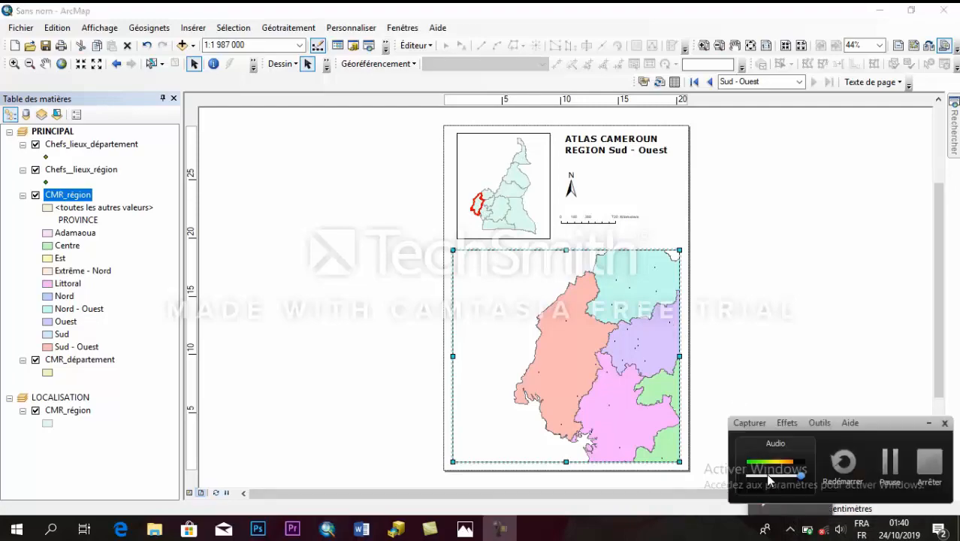